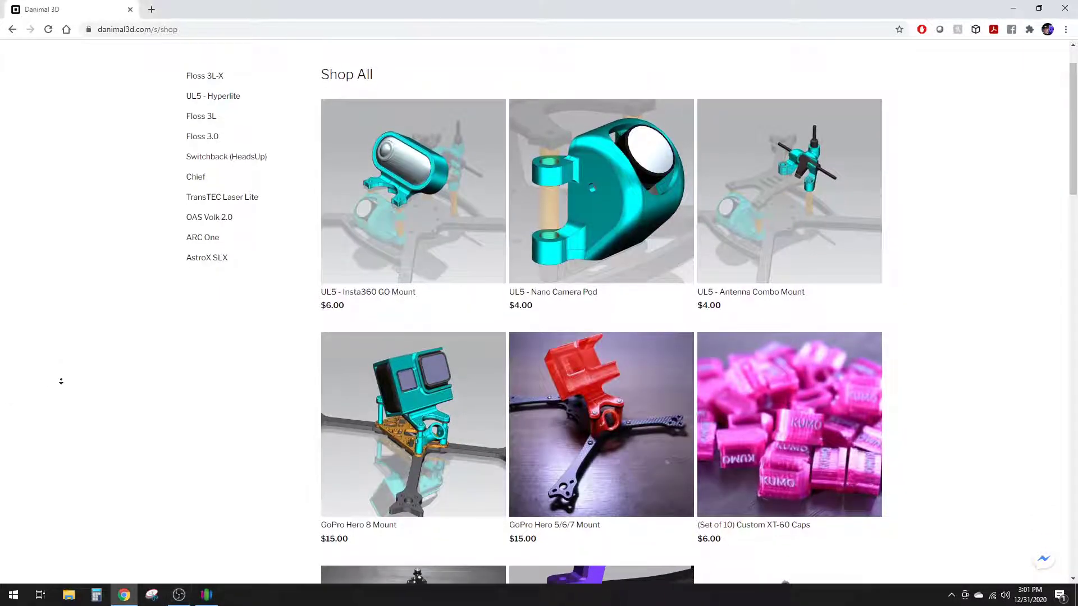
scroll(61, 382, "down", 1)
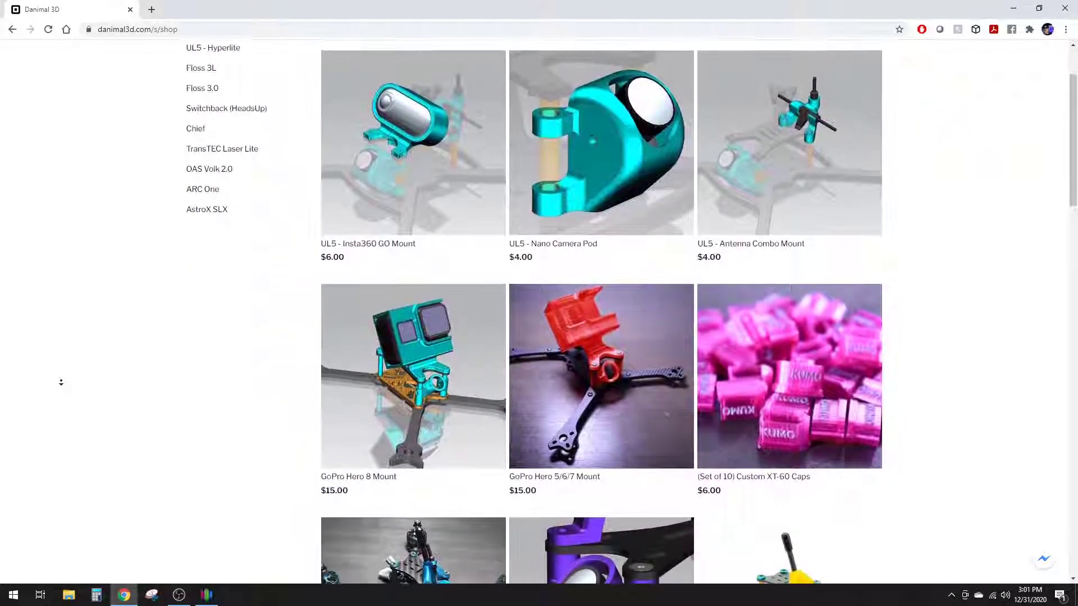
scroll(60, 381, "down", 1)
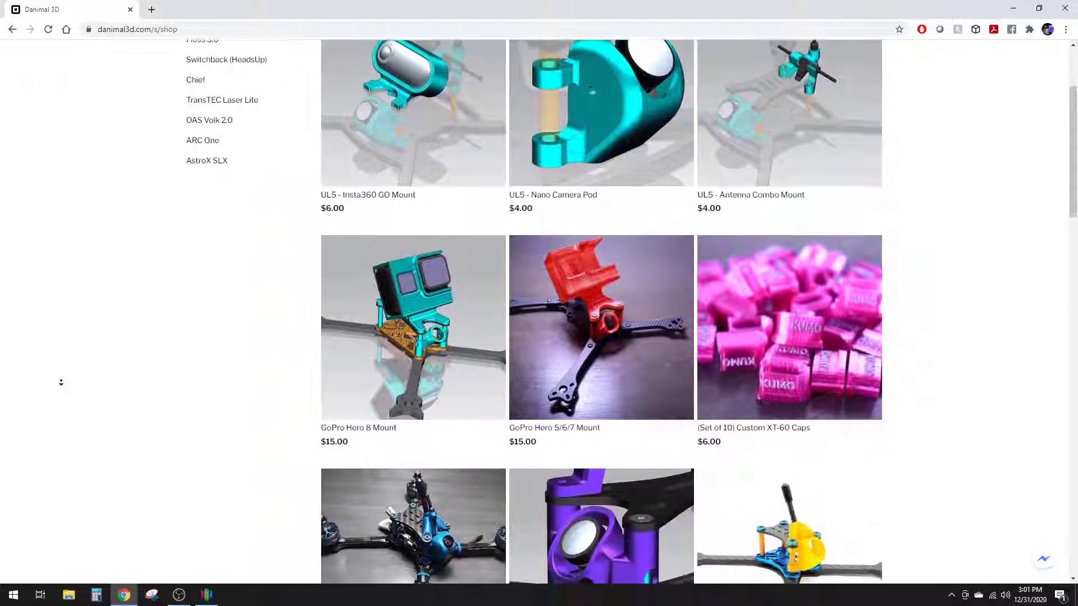
scroll(61, 381, "down", 1)
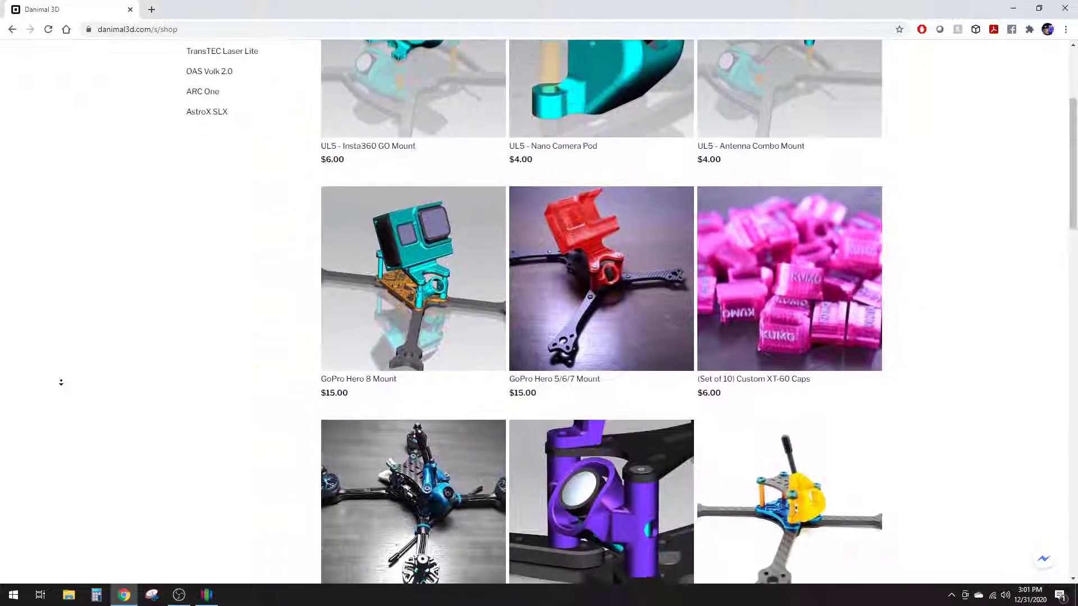
scroll(60, 381, "down", 1)
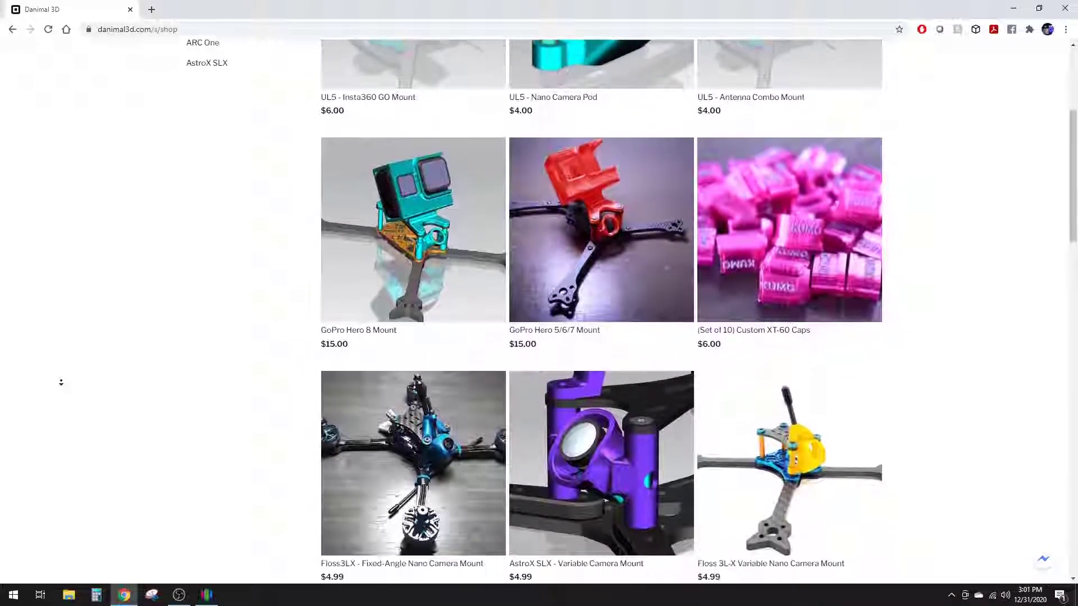
scroll(60, 382, "down", 1)
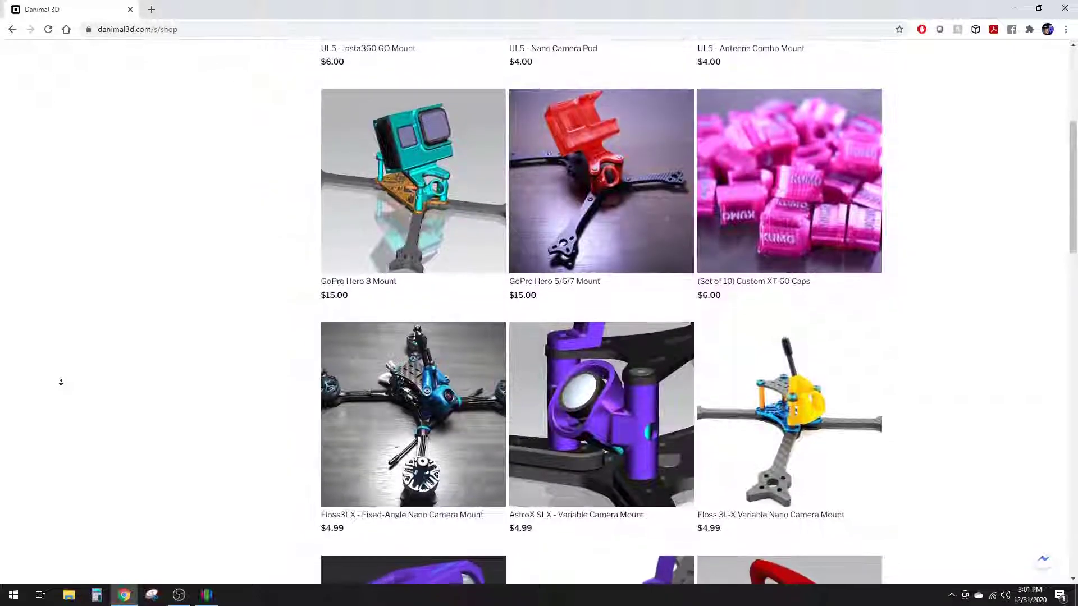
scroll(61, 381, "down", 1)
scroll(61, 381, "down", 1)
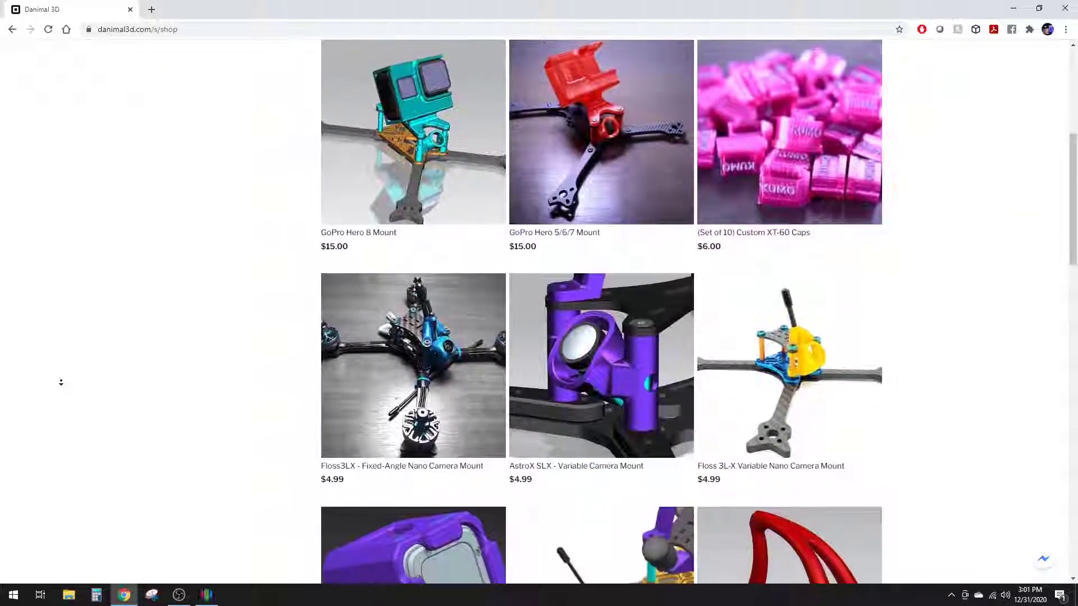
scroll(61, 381, "down", 1)
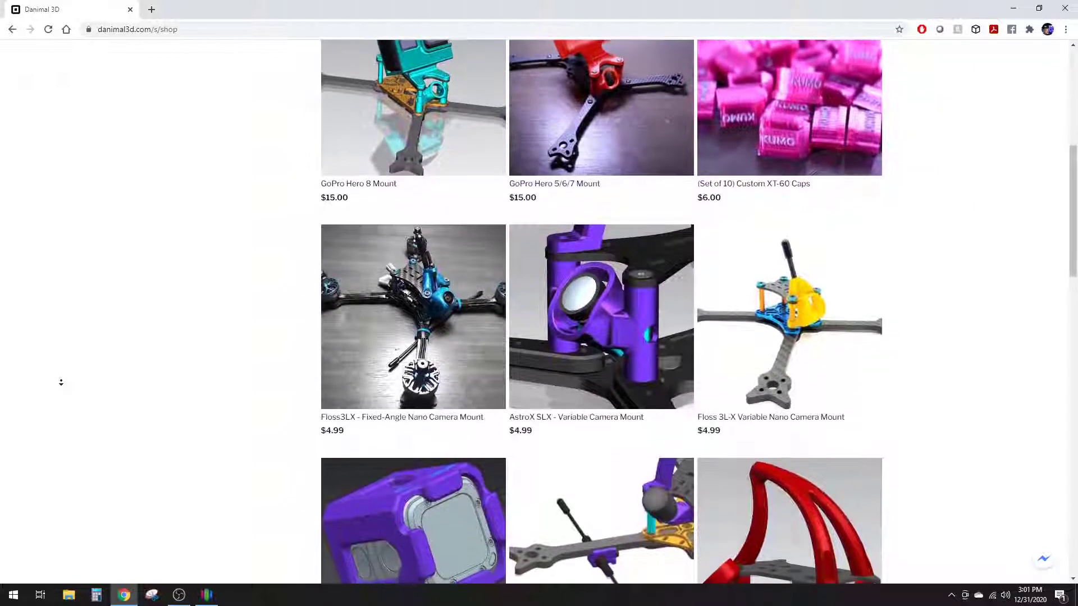
scroll(60, 382, "down", 1)
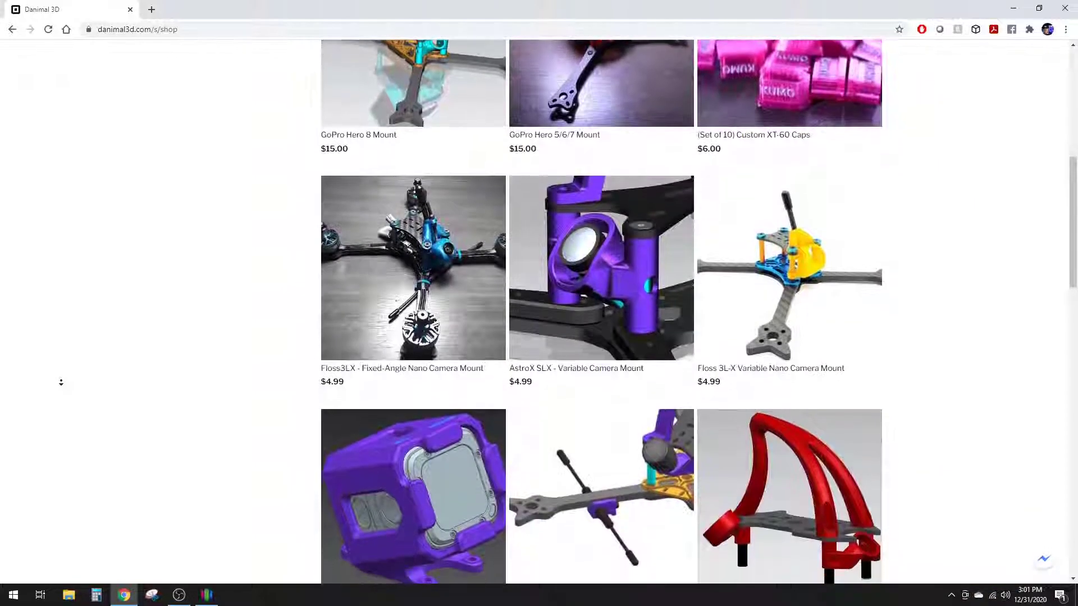
scroll(61, 383, "down", 1)
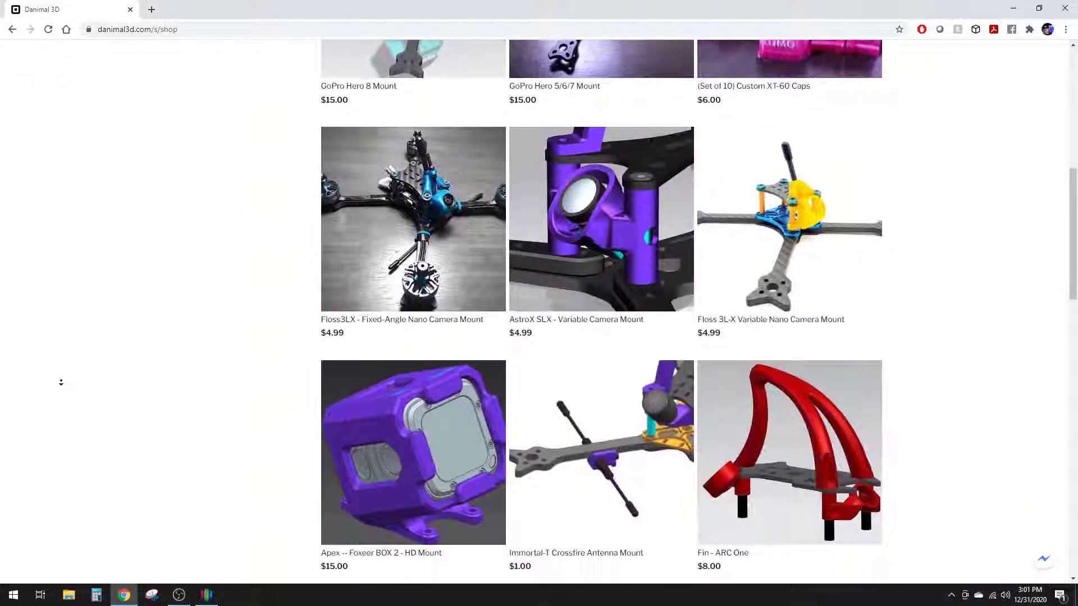
scroll(61, 384, "down", 1)
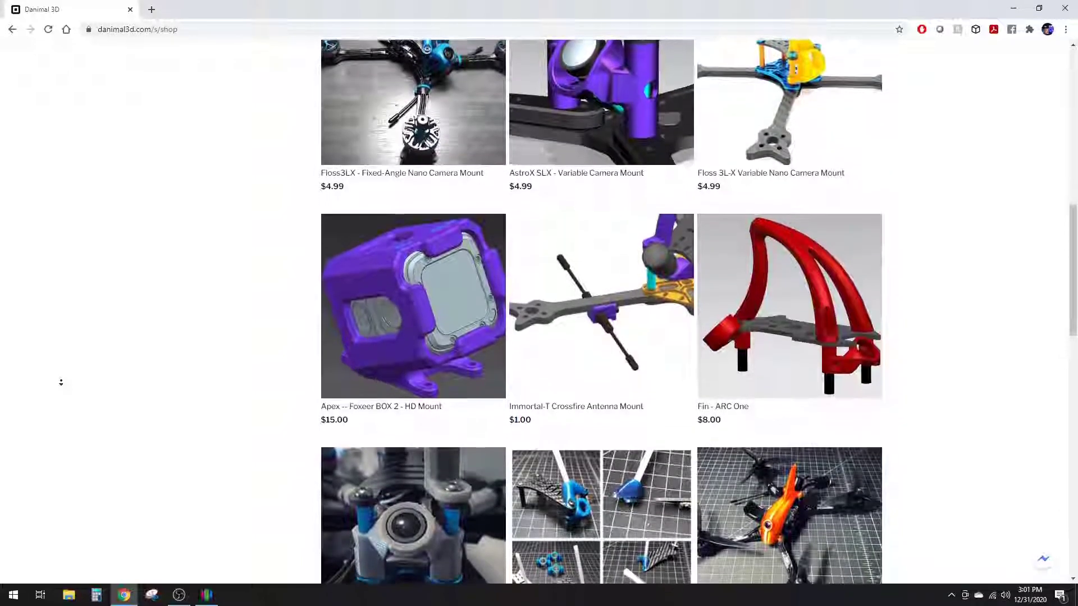
scroll(61, 382, "down", 1)
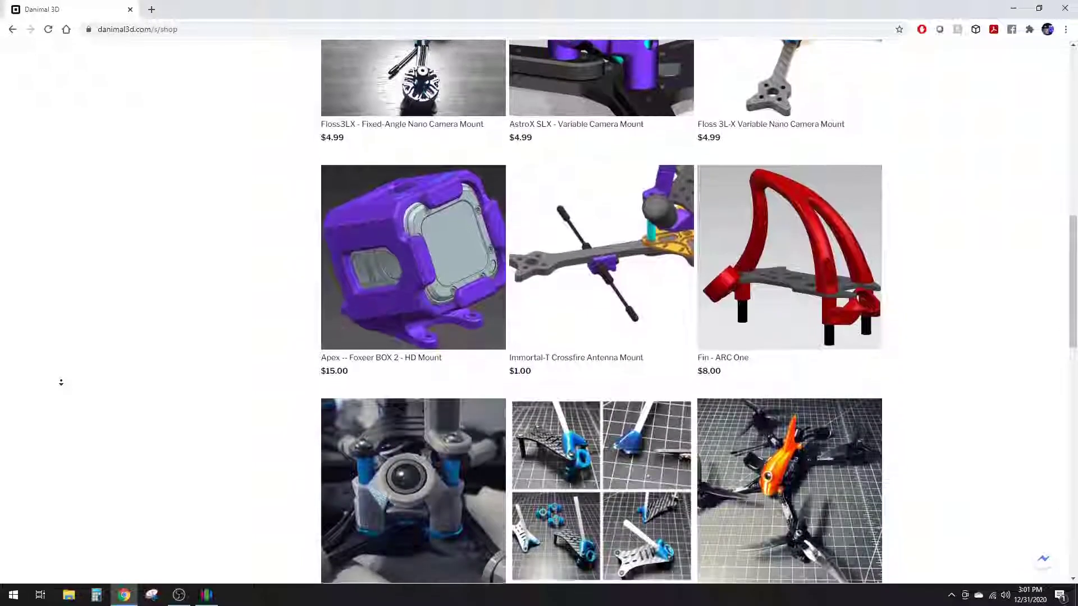
scroll(61, 384, "down", 1)
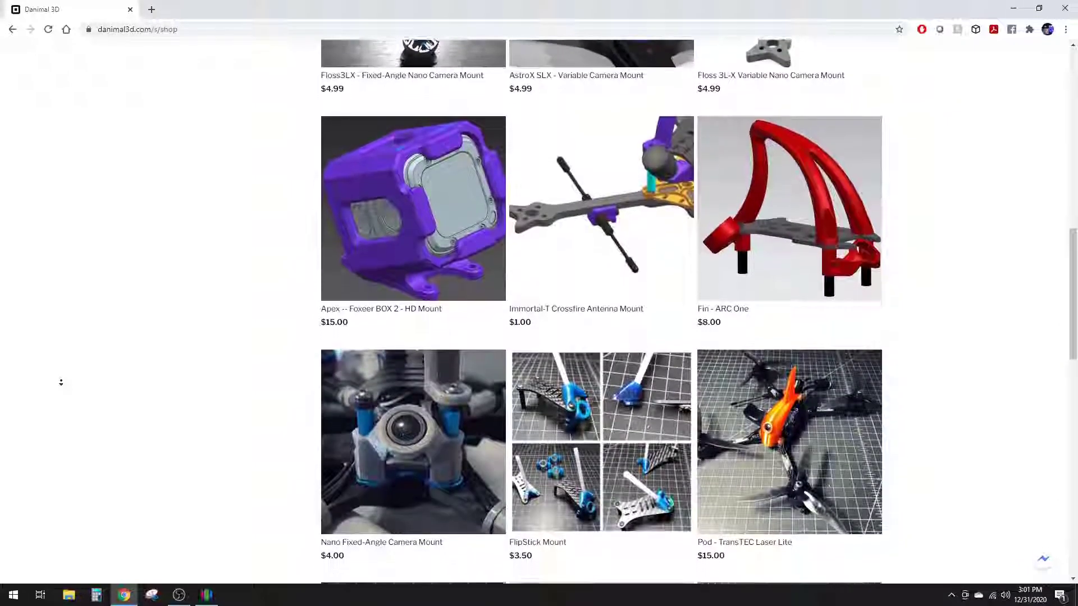
scroll(62, 383, "down", 1)
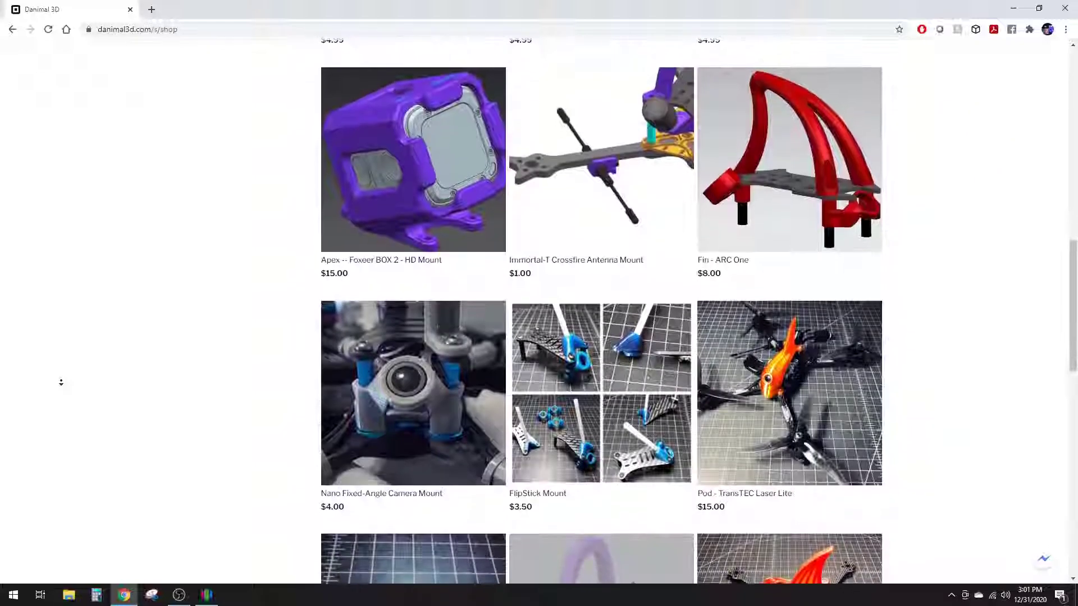
scroll(60, 384, "down", 1)
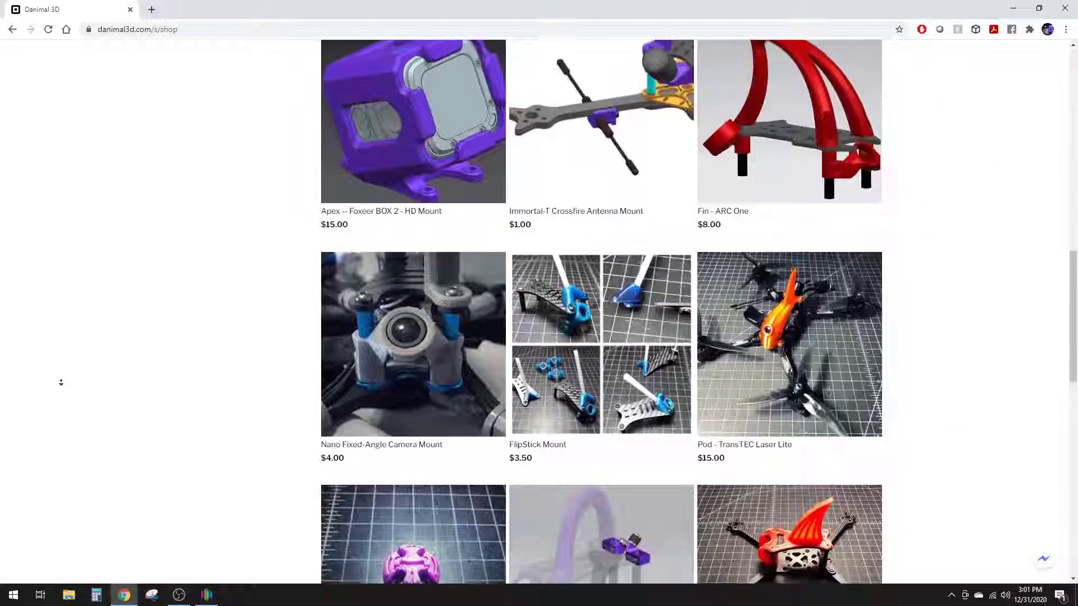
scroll(61, 384, "down", 2)
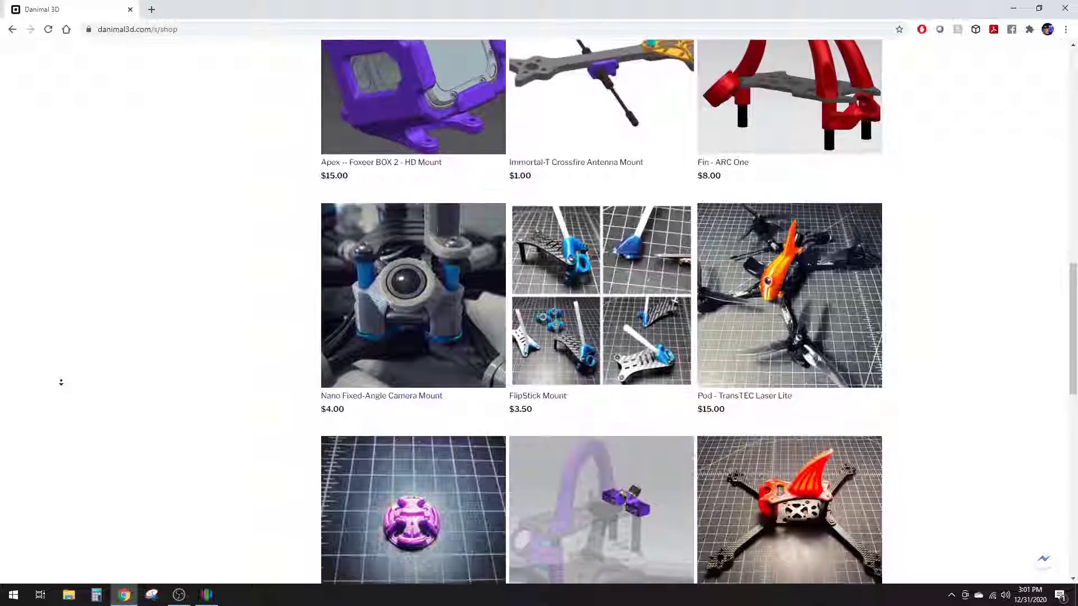
scroll(60, 383, "down", 2)
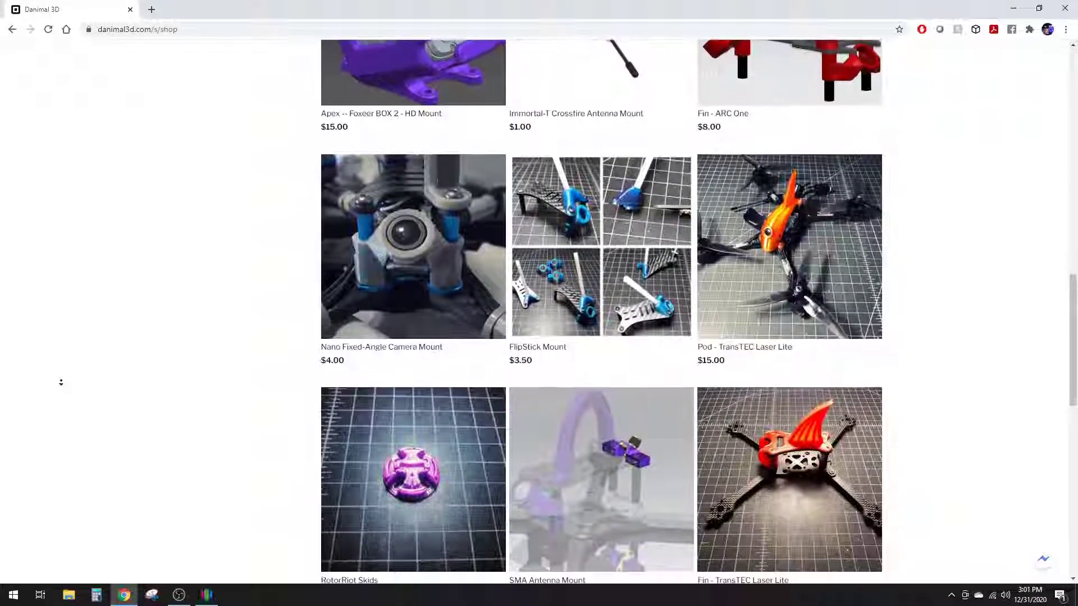
scroll(61, 383, "down", 1)
scroll(60, 383, "down", 1)
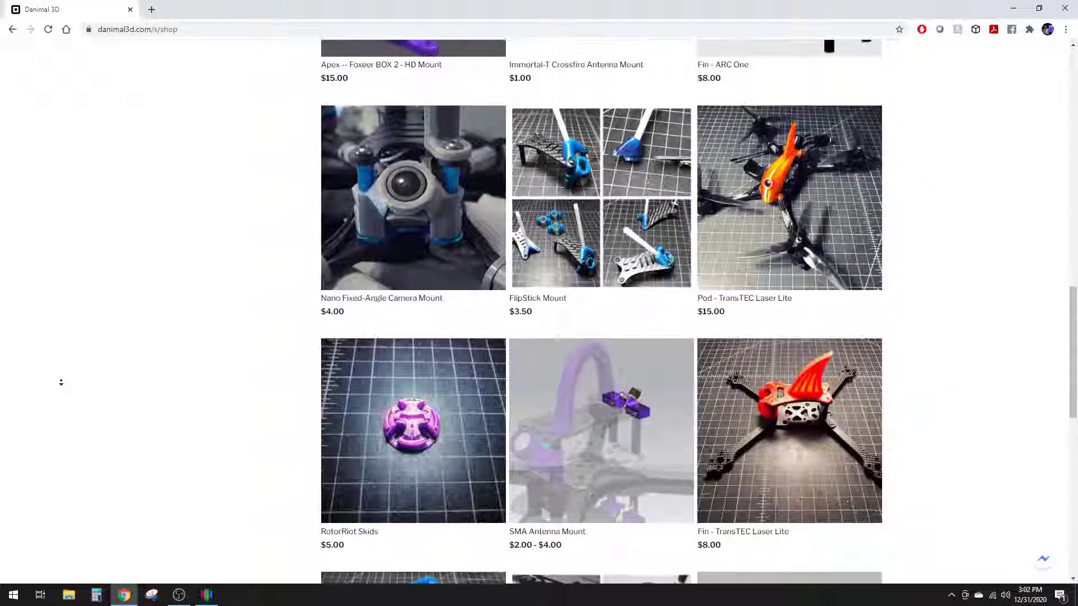
scroll(61, 383, "down", 1)
scroll(61, 383, "down", 1)
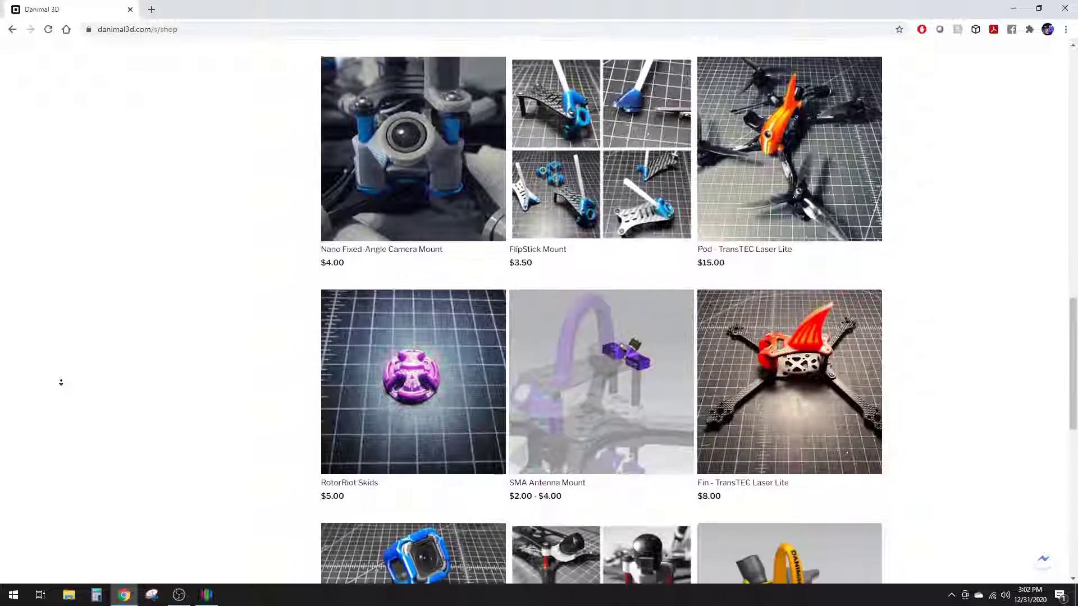
scroll(60, 383, "down", 1)
scroll(61, 382, "down", 1)
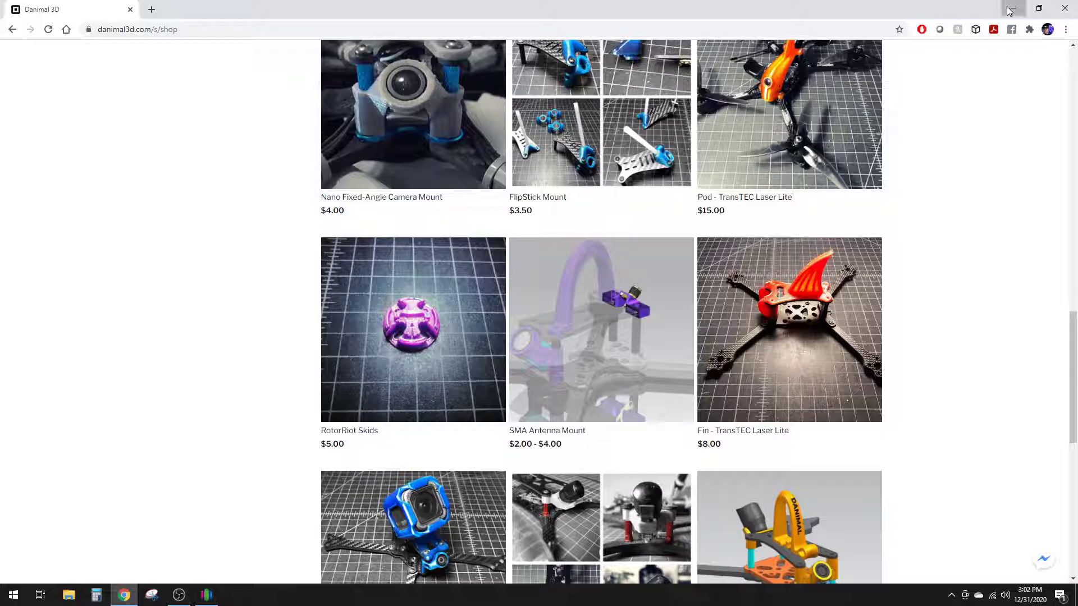
Leave Chrome, open Process1's FFF Settings and view its Layer page
left_click(1011, 10)
left_click(39, 335)
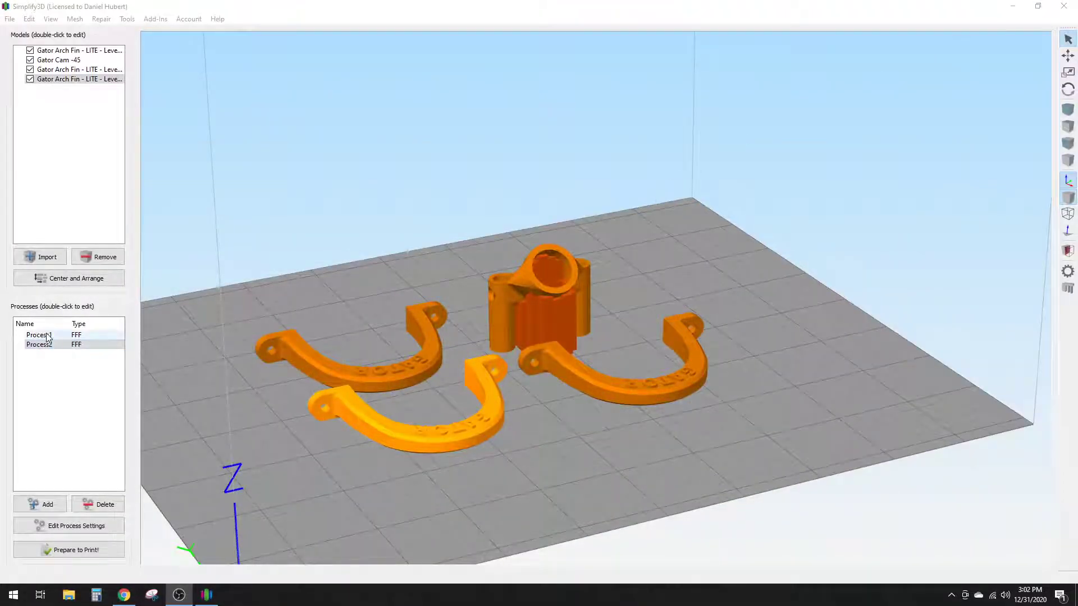
double_click(47, 337)
left_click_drag(353, 79, 501, 104)
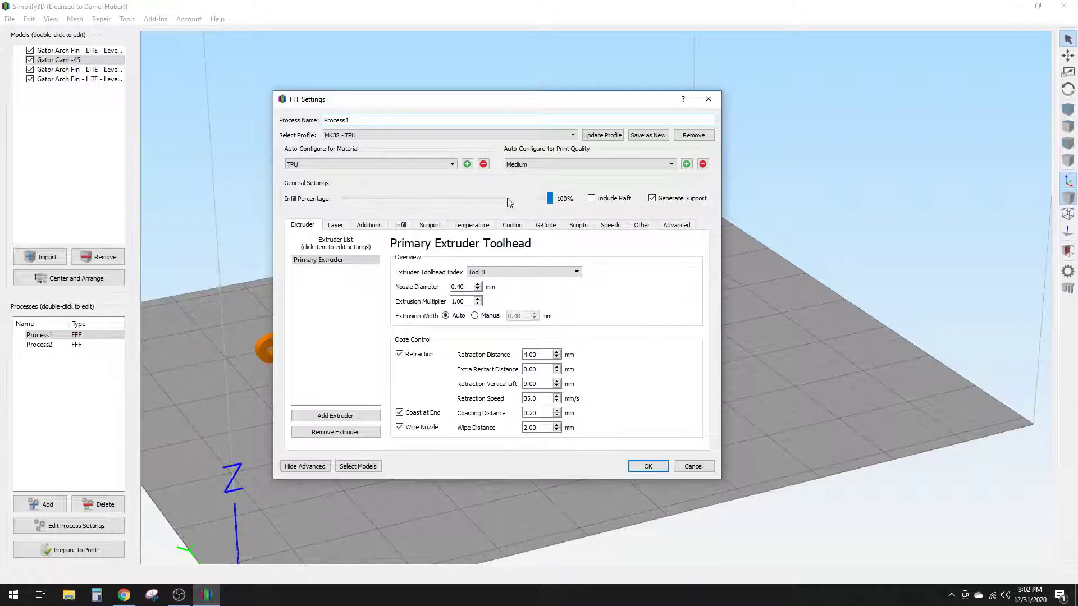
left_click_drag(550, 199, 552, 205)
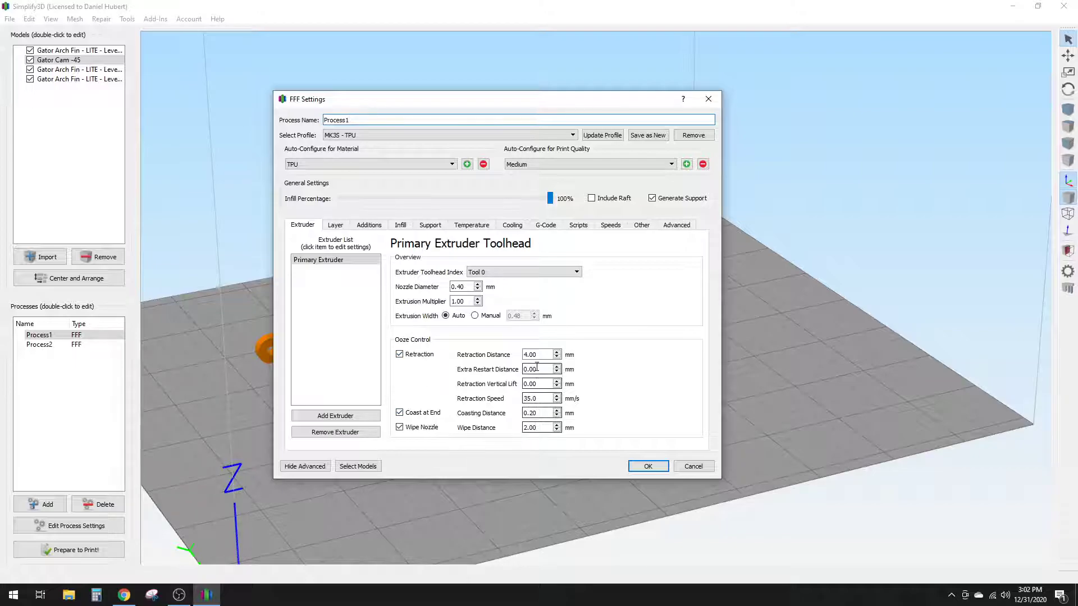
left_click(337, 226)
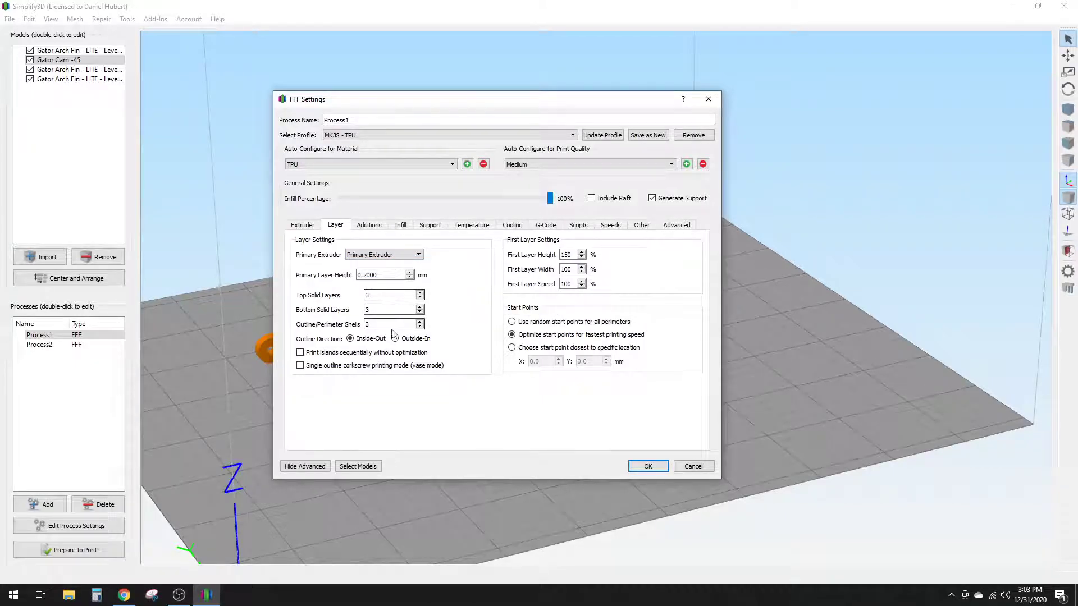
Review Process1's Additions, Infill and Support settings
left_click(369, 225)
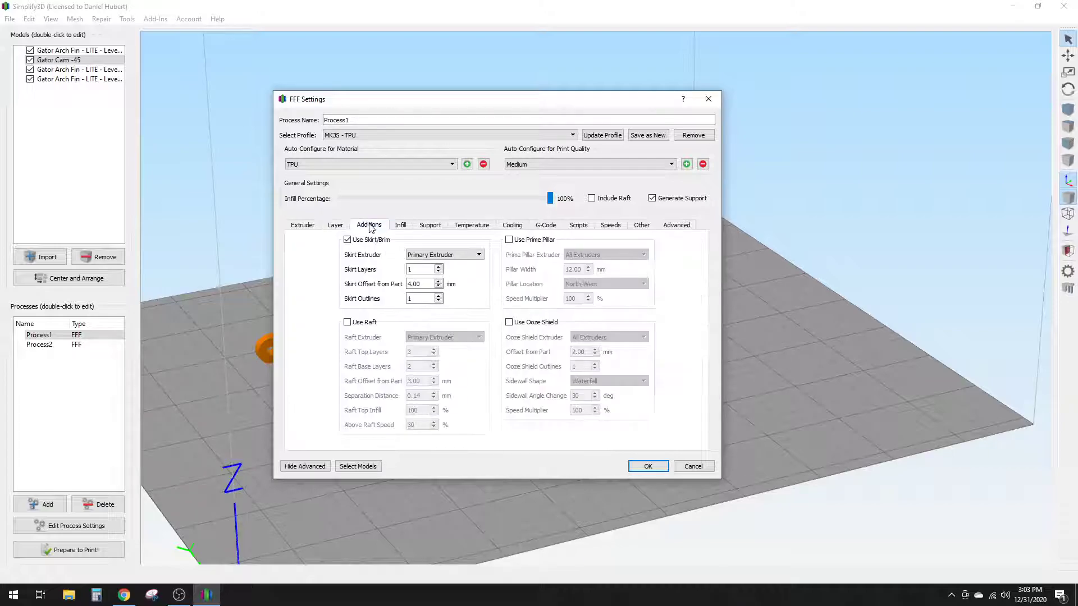
left_click(401, 225)
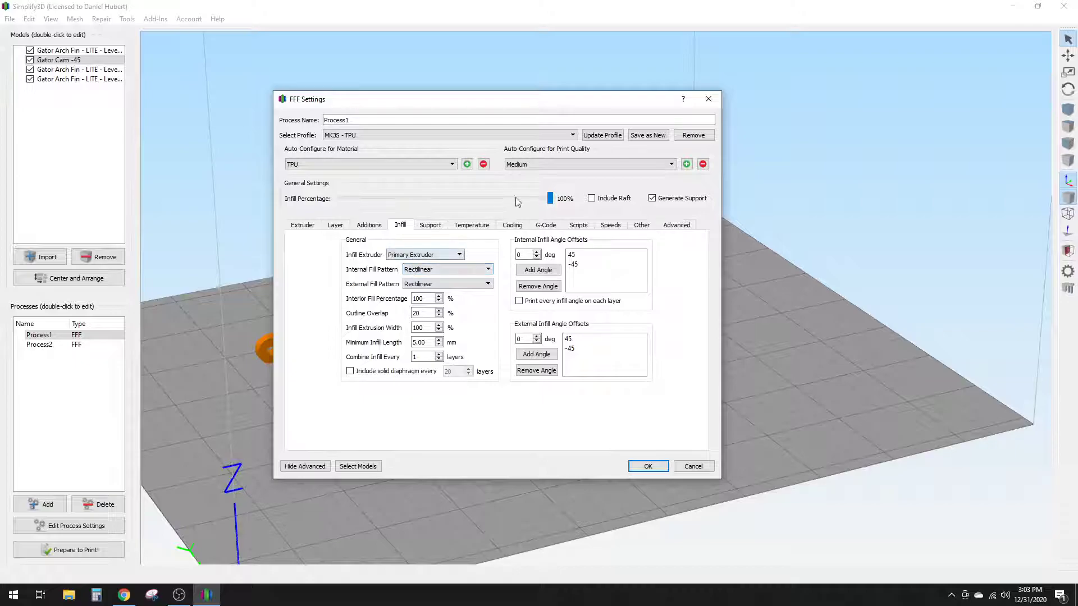
left_click(430, 228)
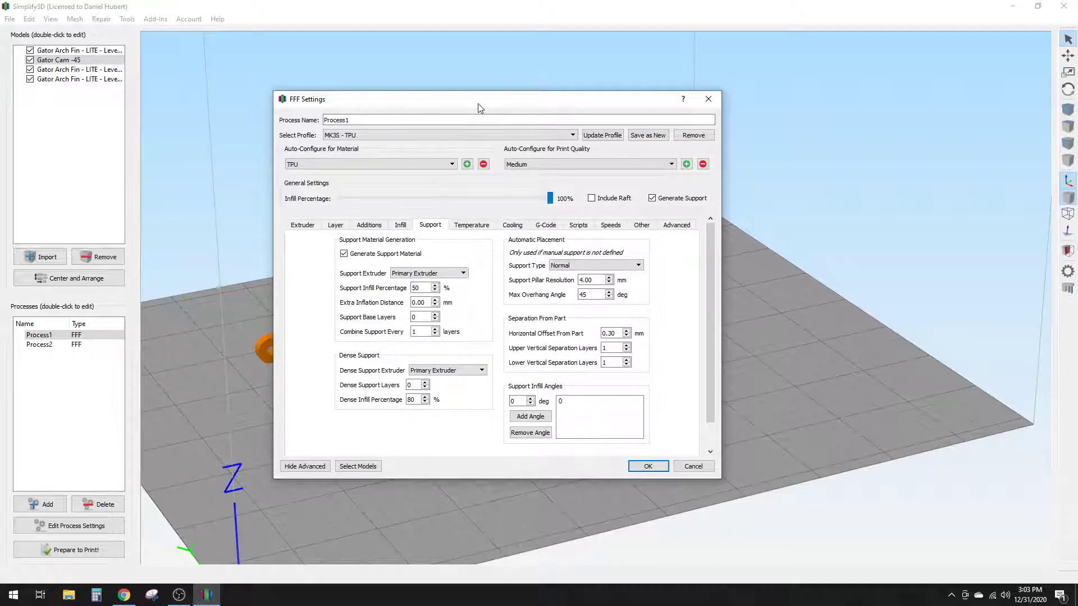
Toggle Generate Support off and back on, then view the Temperature settings
left_click_drag(478, 99, 836, 370)
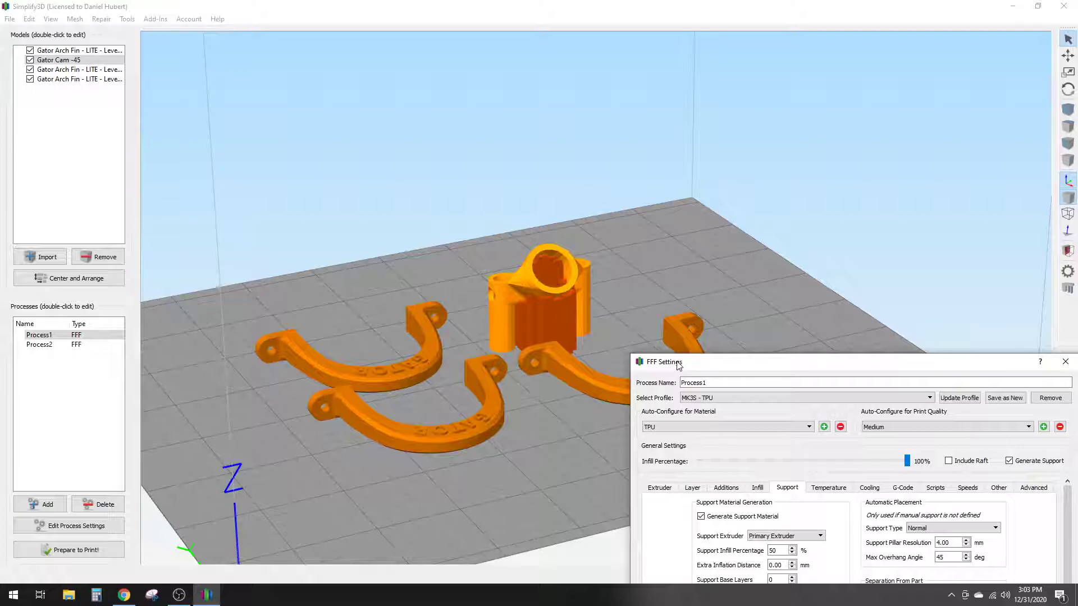
left_click_drag(678, 365, 327, 81)
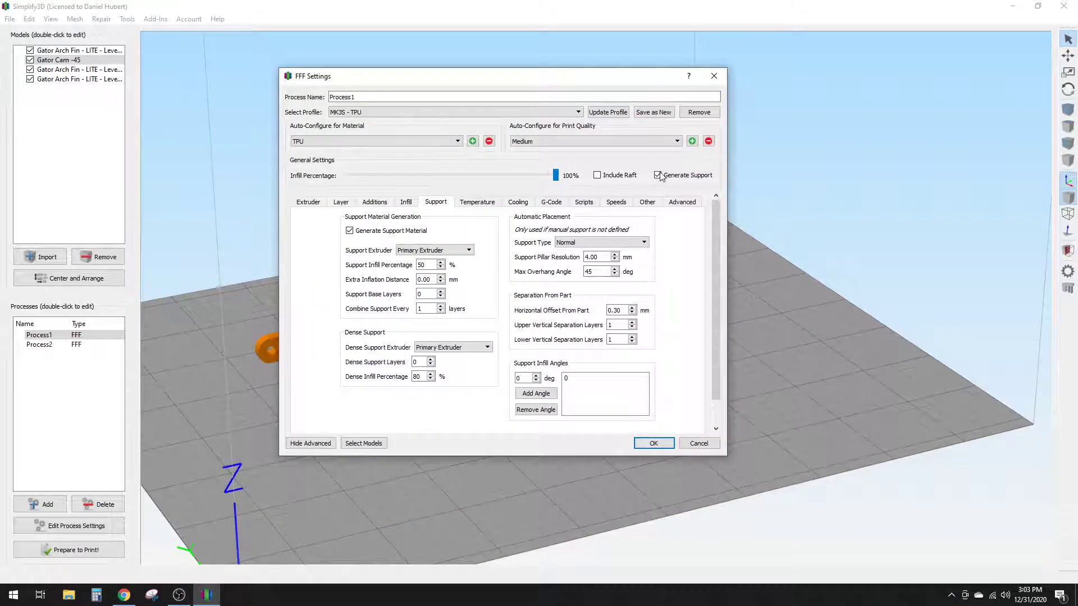
left_click(658, 175)
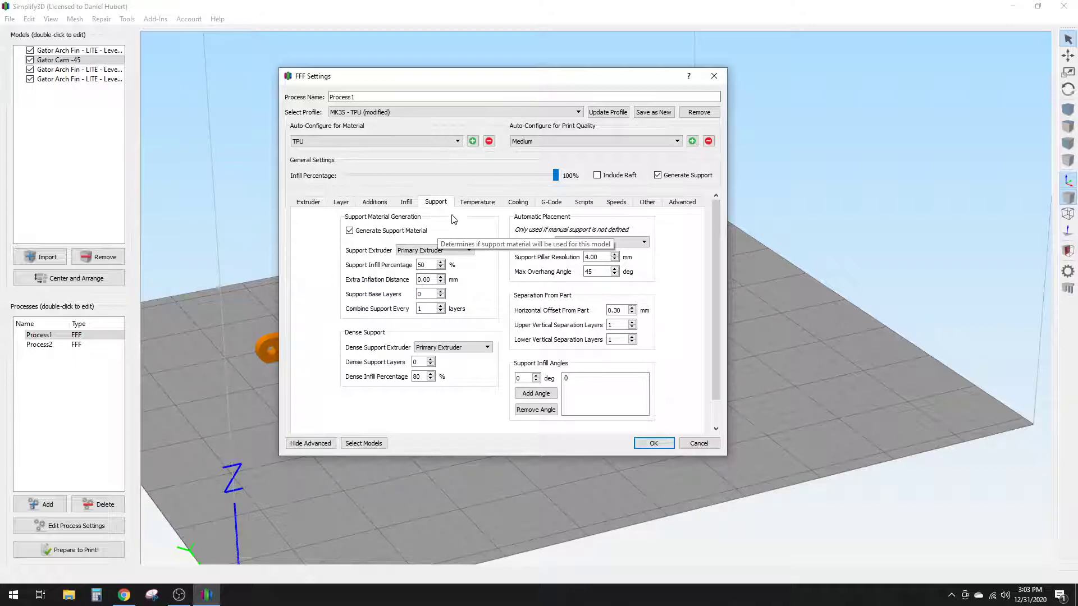
left_click(477, 202)
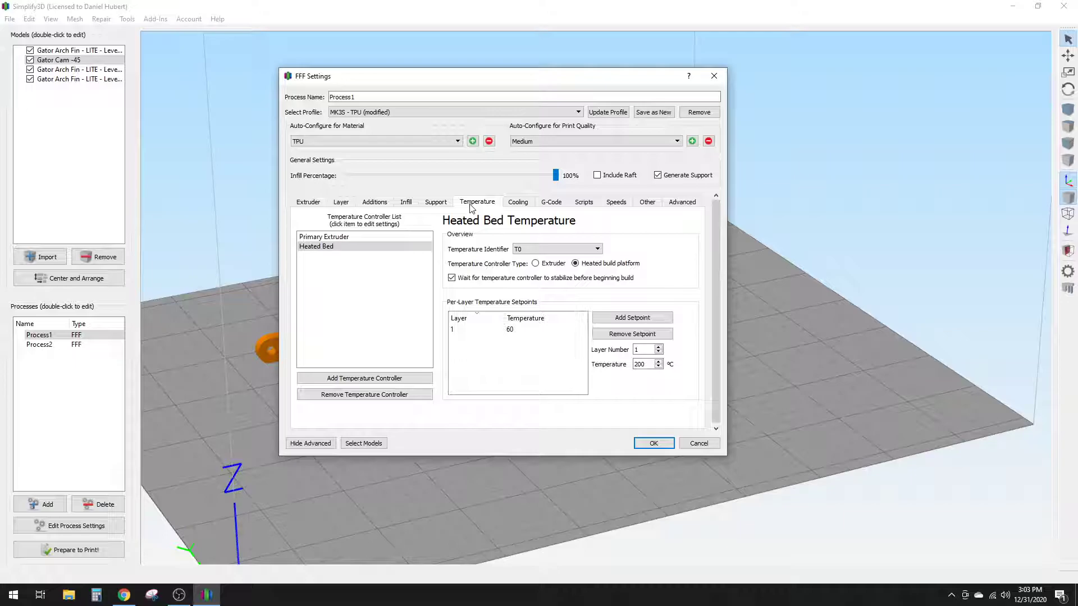
Check Process1's extruder and 60 °C bed temperatures, plus its Cooling, G-Code and Scripts settings
left_click(385, 238)
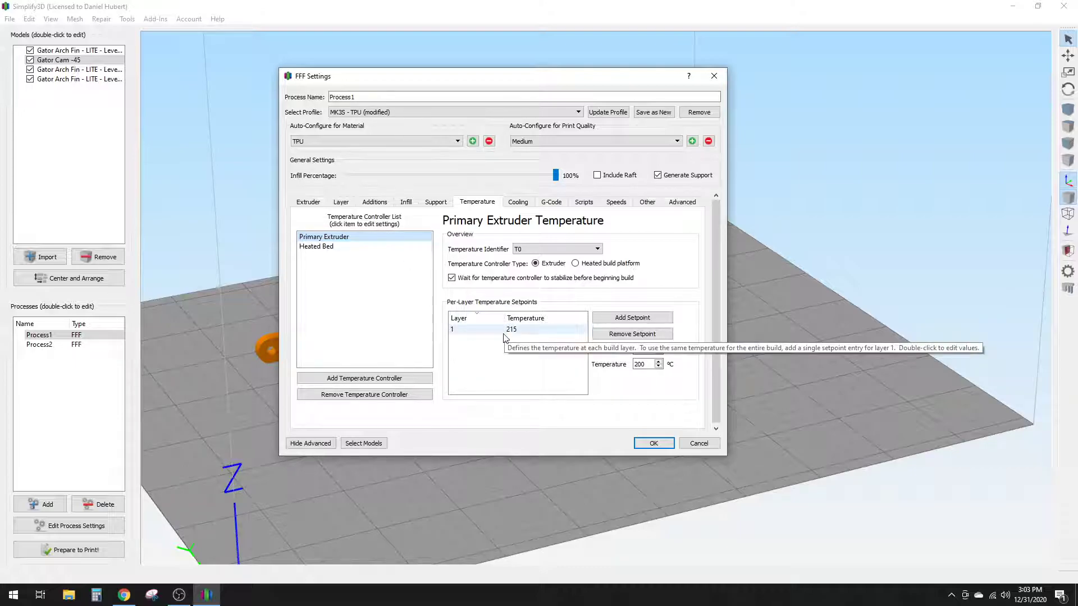
left_click(354, 248)
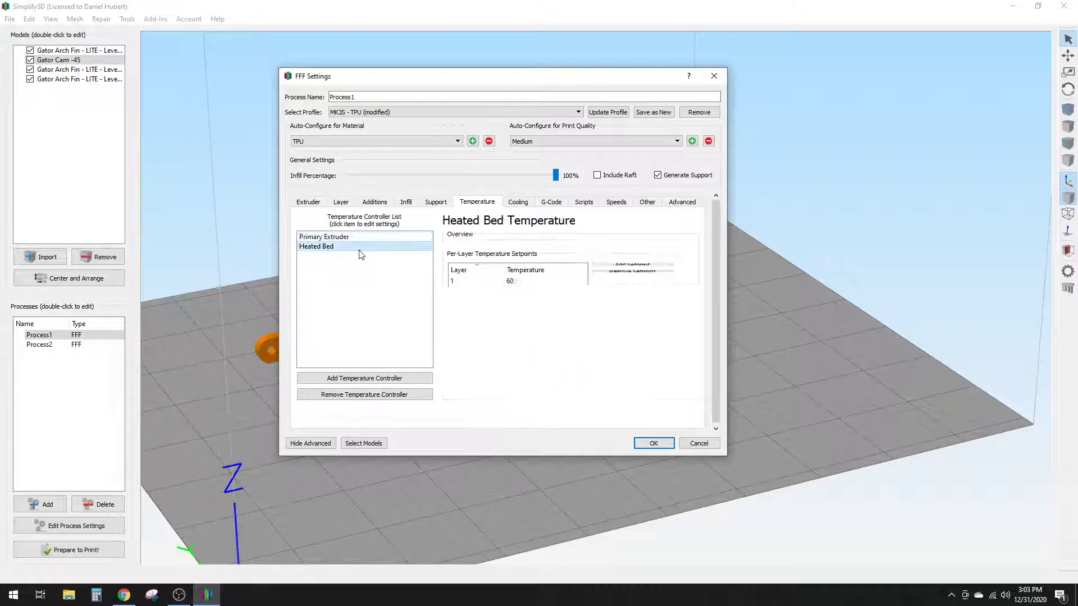
left_click(518, 203)
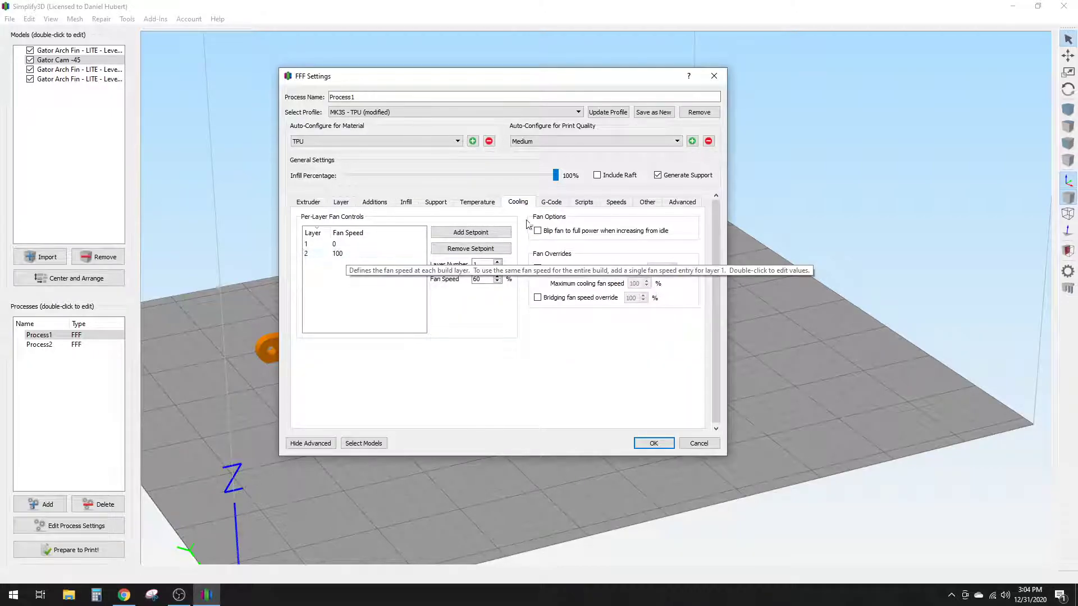
left_click(550, 202)
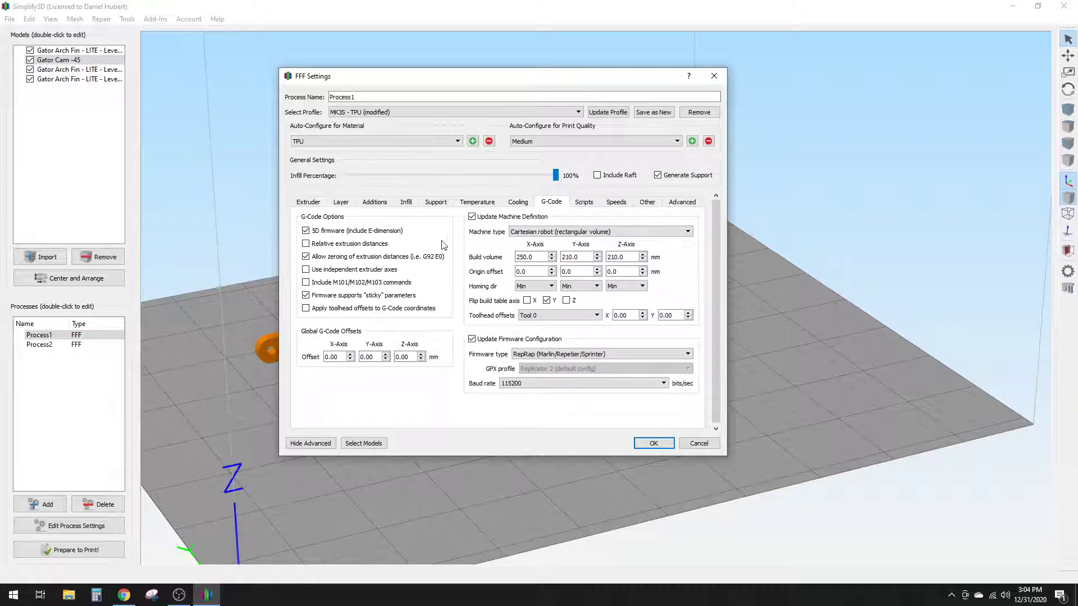
left_click(583, 202)
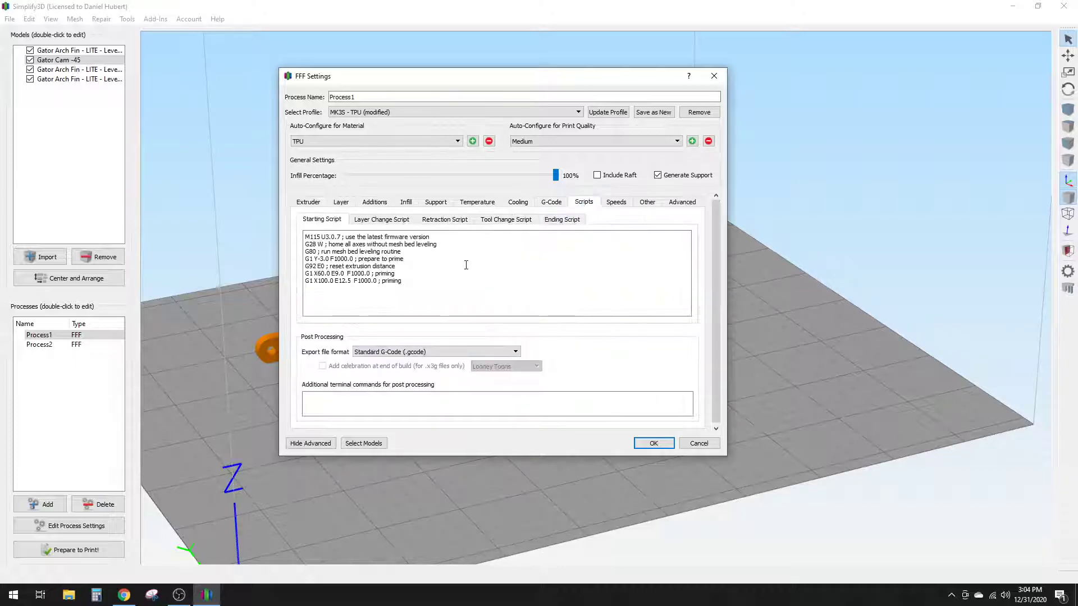
Inspect Process1's speeds: 25 mm/s default printing, plus X/Y and Z movement
left_click(615, 203)
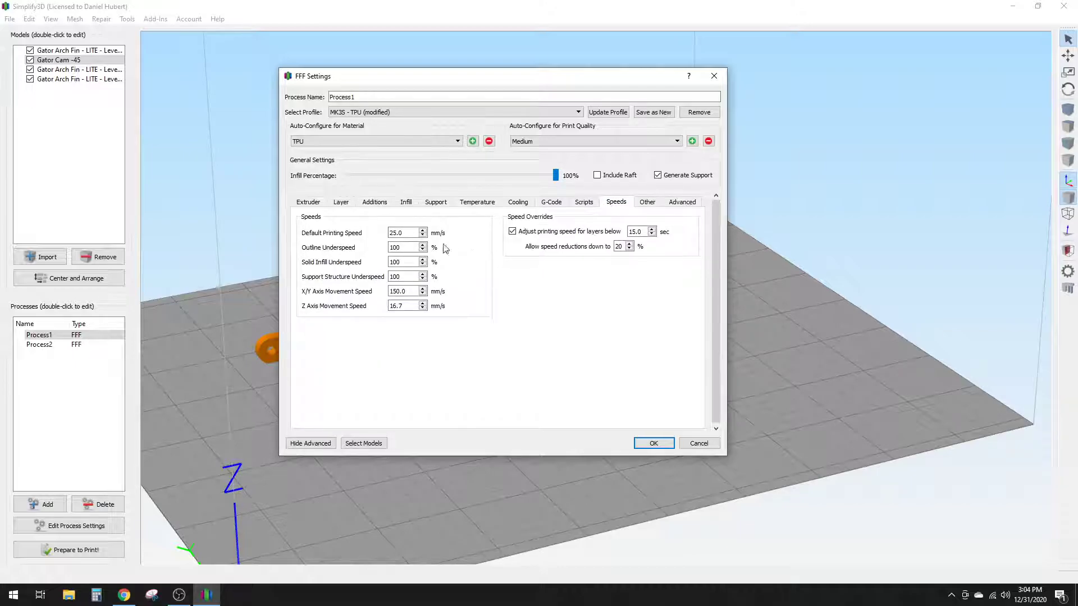
left_click(407, 233)
left_click(402, 292)
left_click(402, 305)
Review Process1's Other and Advanced settings, then its 4 mm, 35 mm/s extruder retraction
left_click(648, 202)
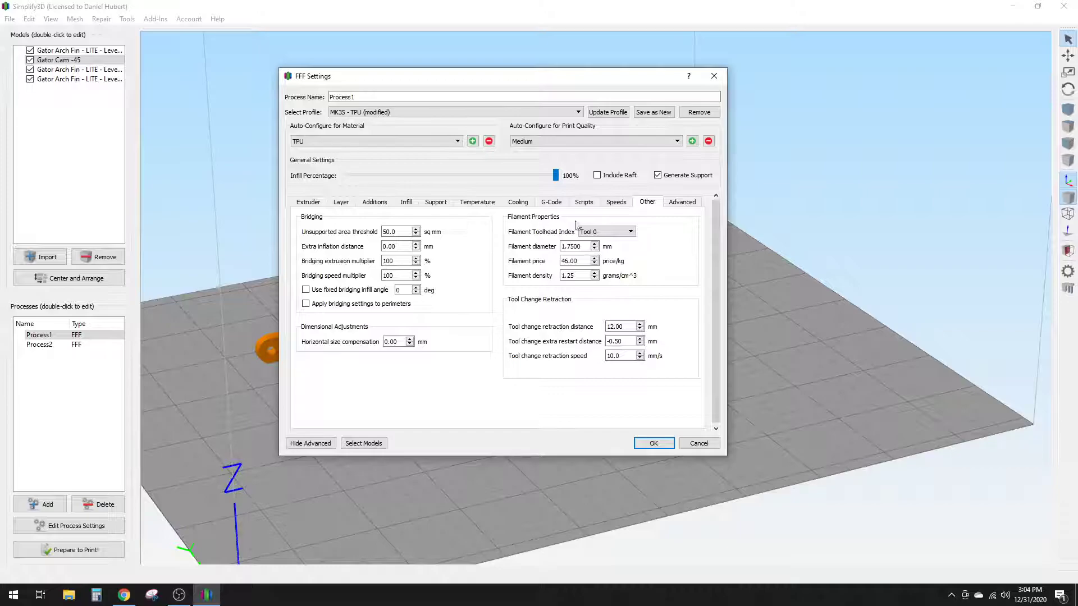
left_click(680, 202)
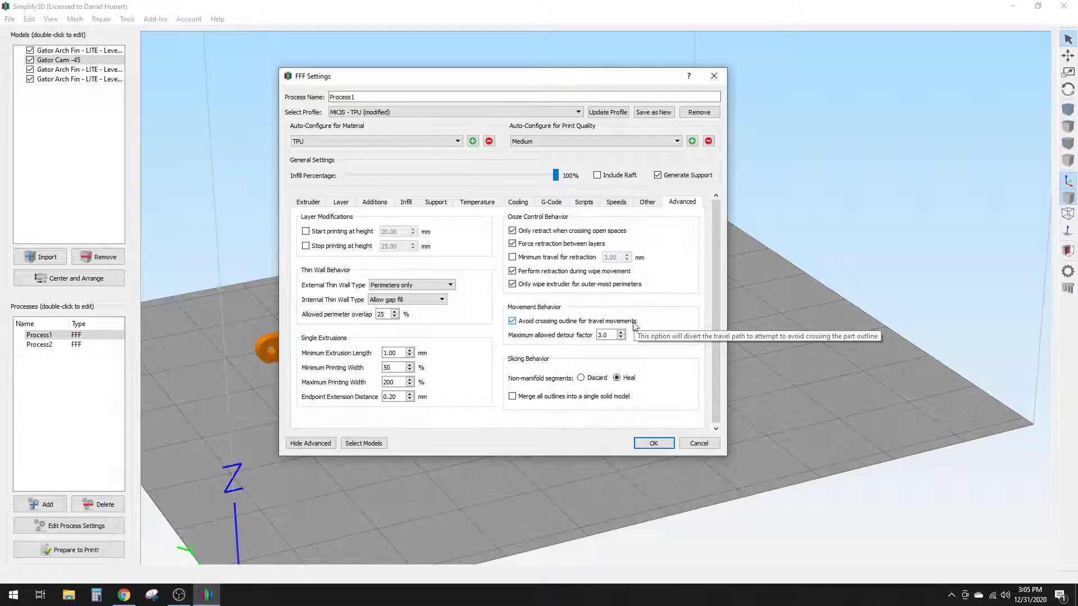
left_click_drag(621, 76, 77, 76)
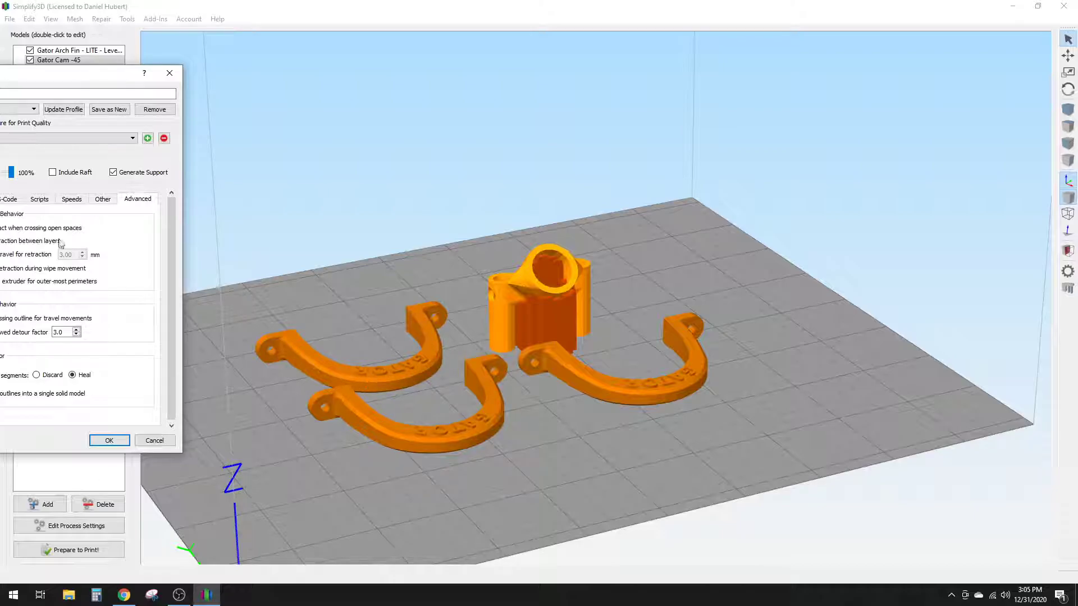
left_click_drag(96, 72, 667, 67)
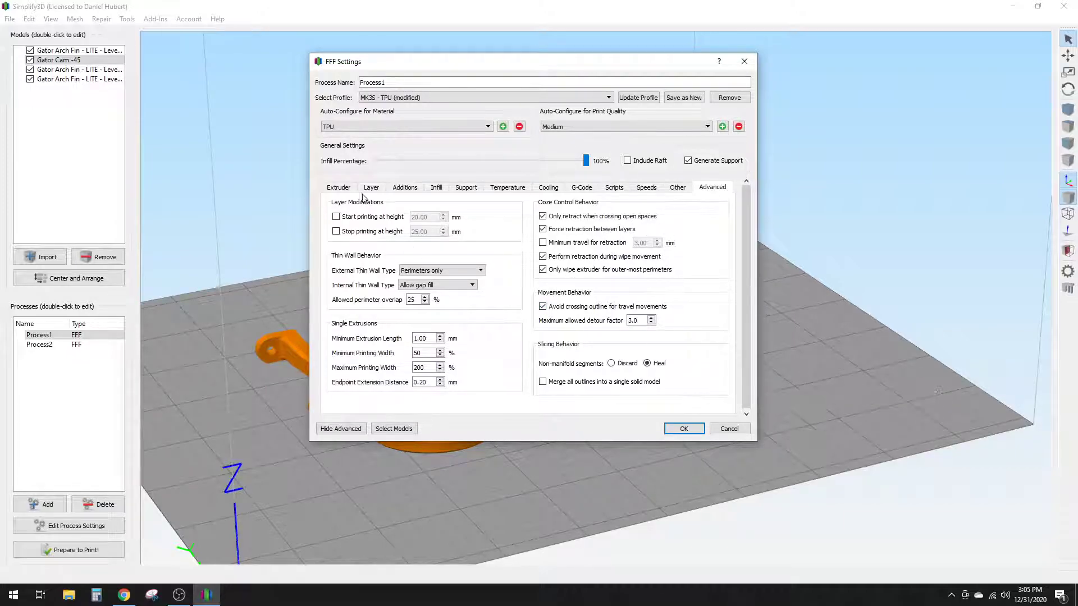
left_click(338, 187)
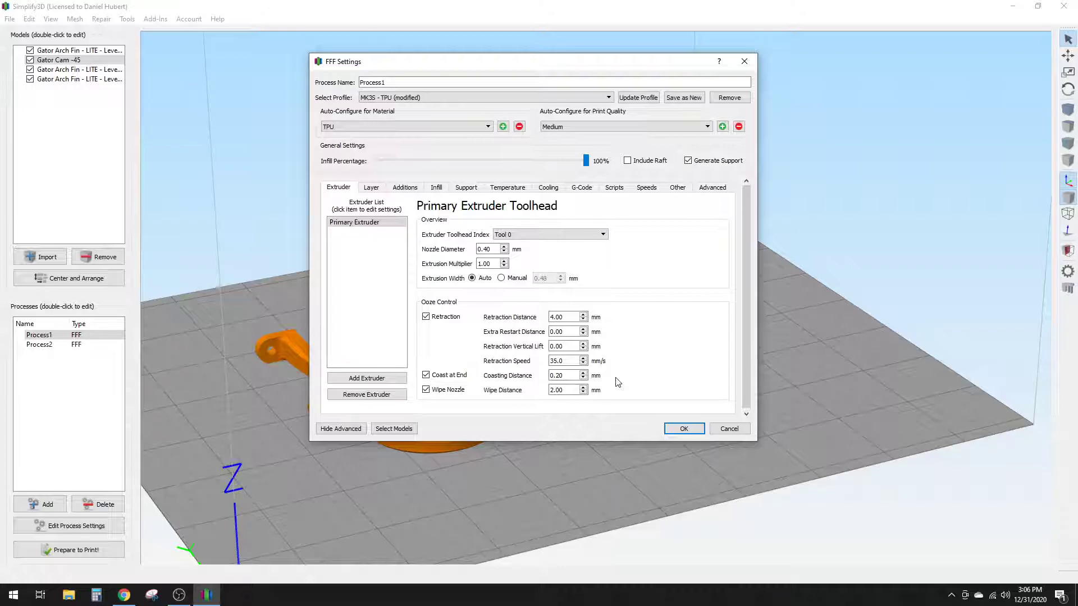
Close Process1's settings and orbit around the four models
left_click(710, 430)
left_click_drag(761, 424, 630, 455)
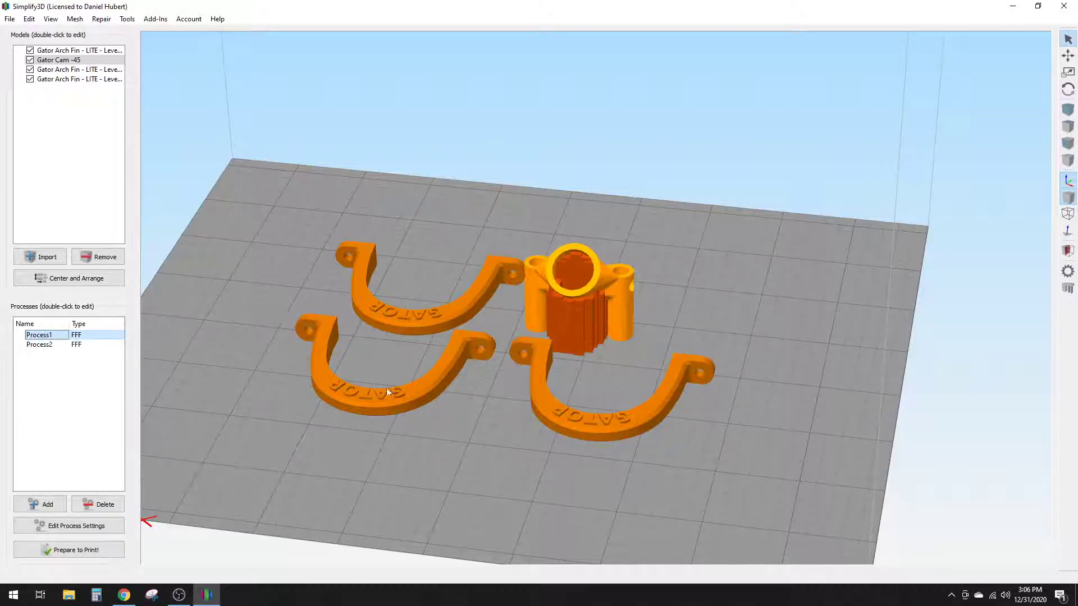
left_click_drag(526, 456, 581, 467)
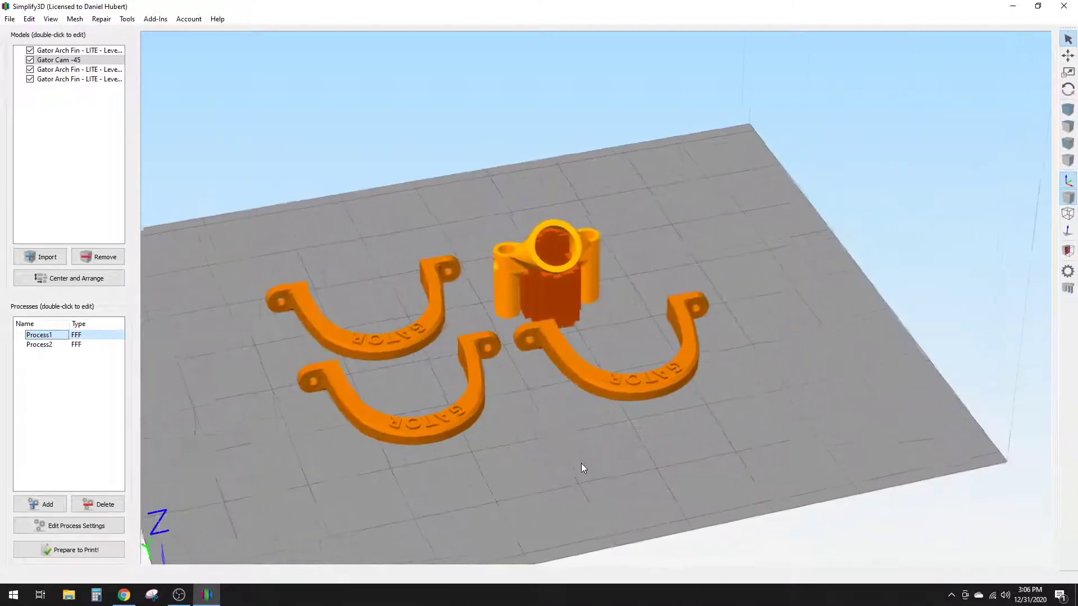
Confirm the arch fins use Process2 and the camera mount uses Process1
left_click(405, 335)
left_click(472, 381)
left_click(563, 359)
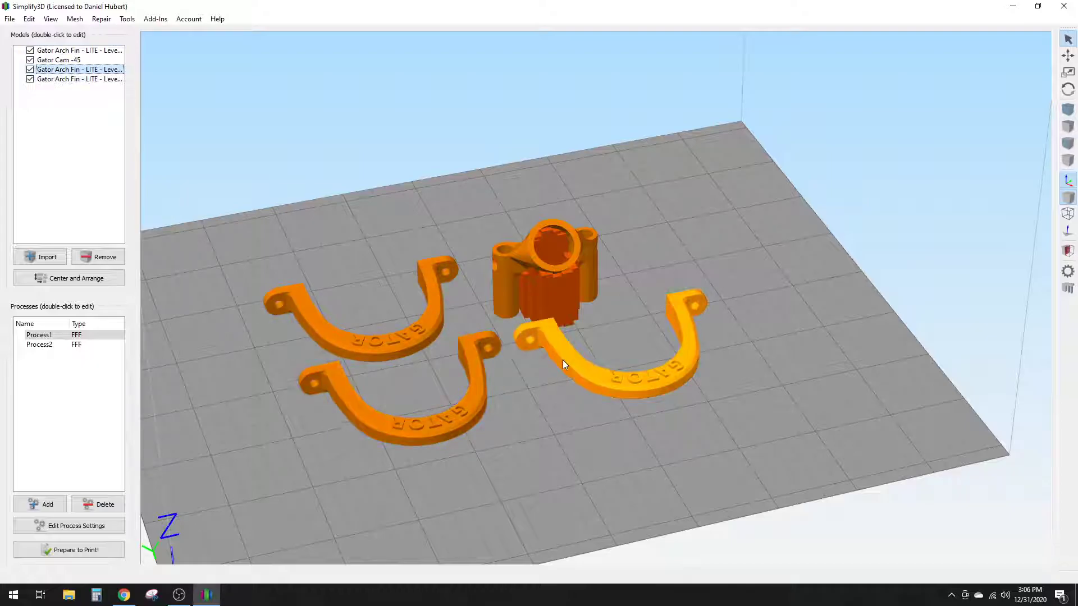
left_click(509, 259)
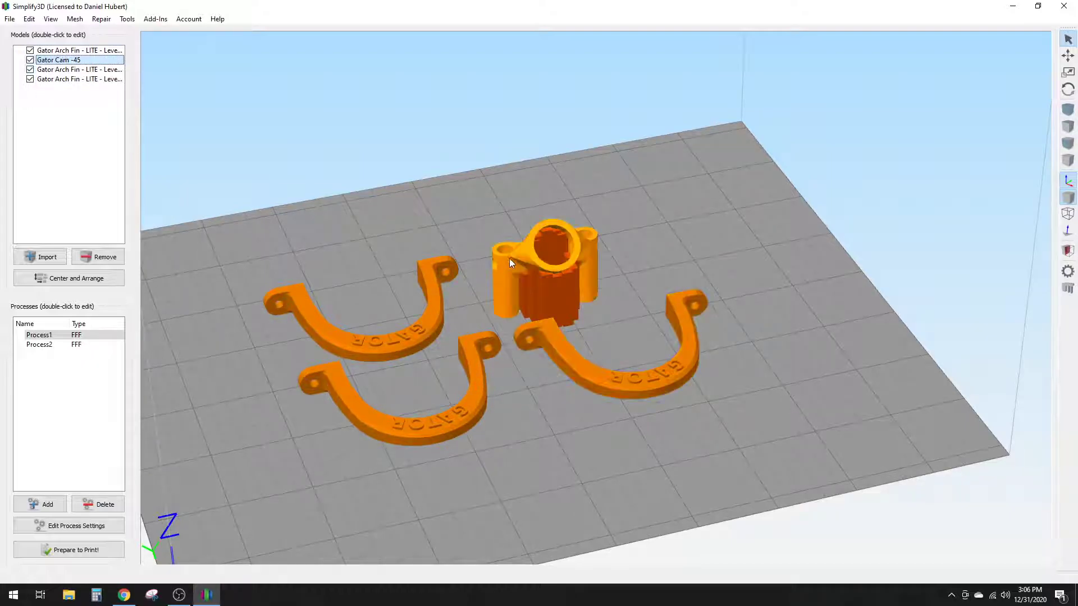
left_click(38, 335)
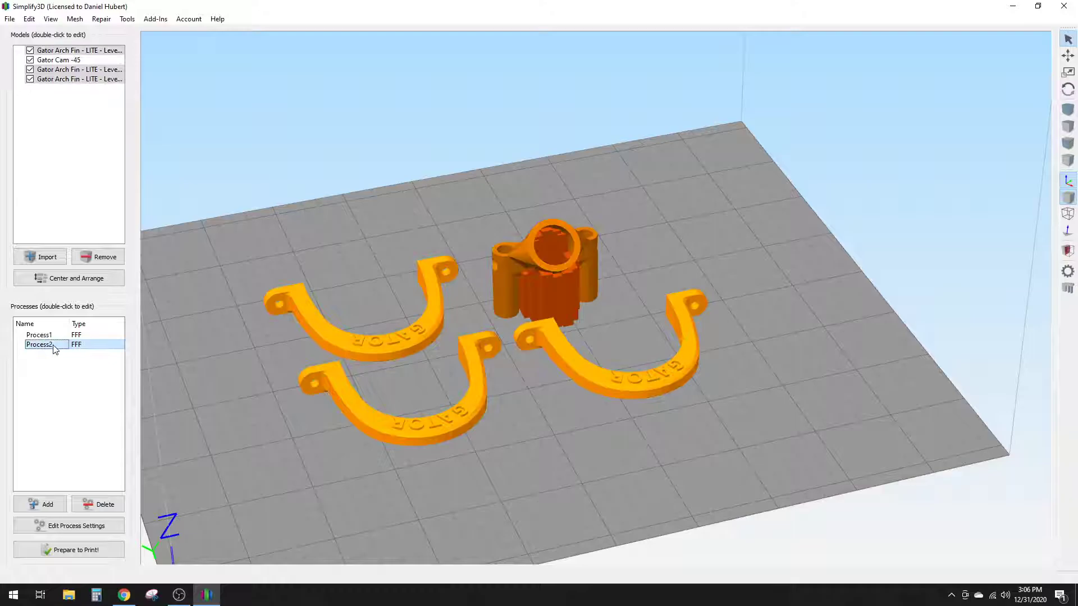
left_click(39, 335)
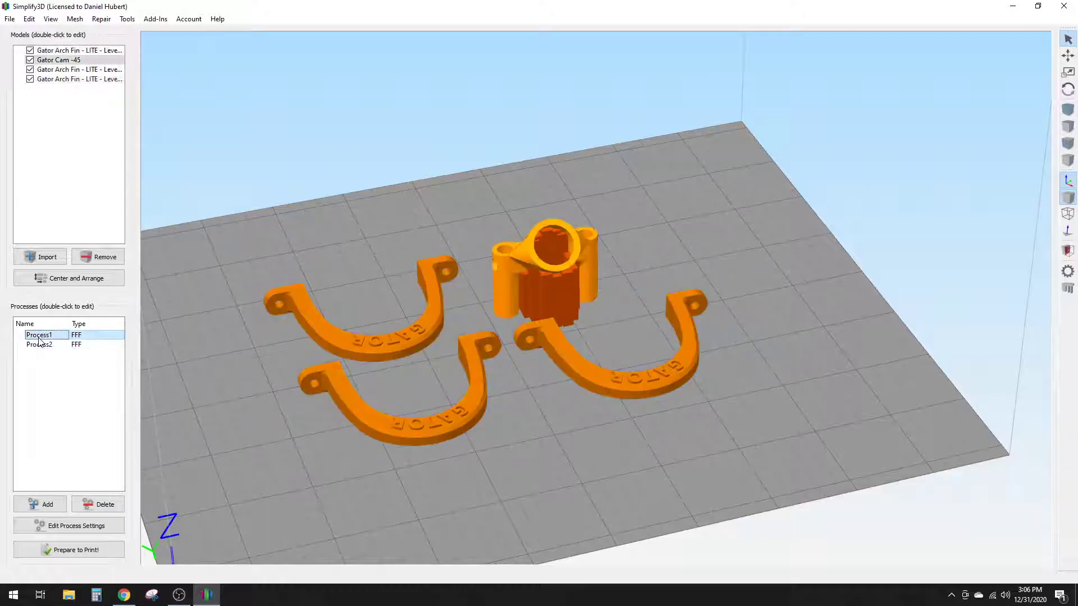
Slice Process1 and Process2 together for printing
left_click(76, 550)
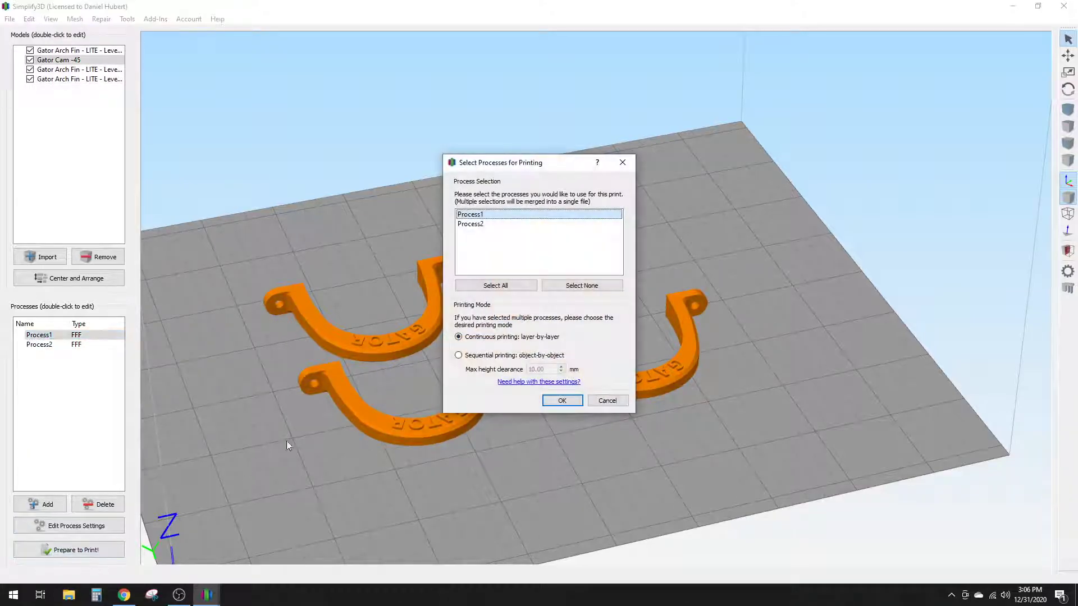
left_click(495, 286)
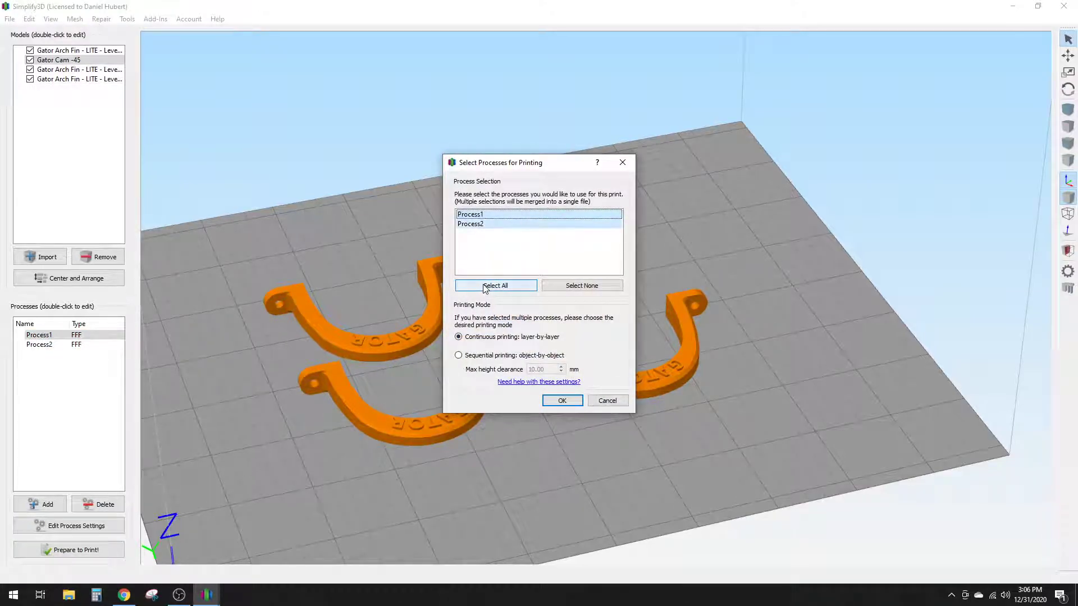
left_click(562, 402)
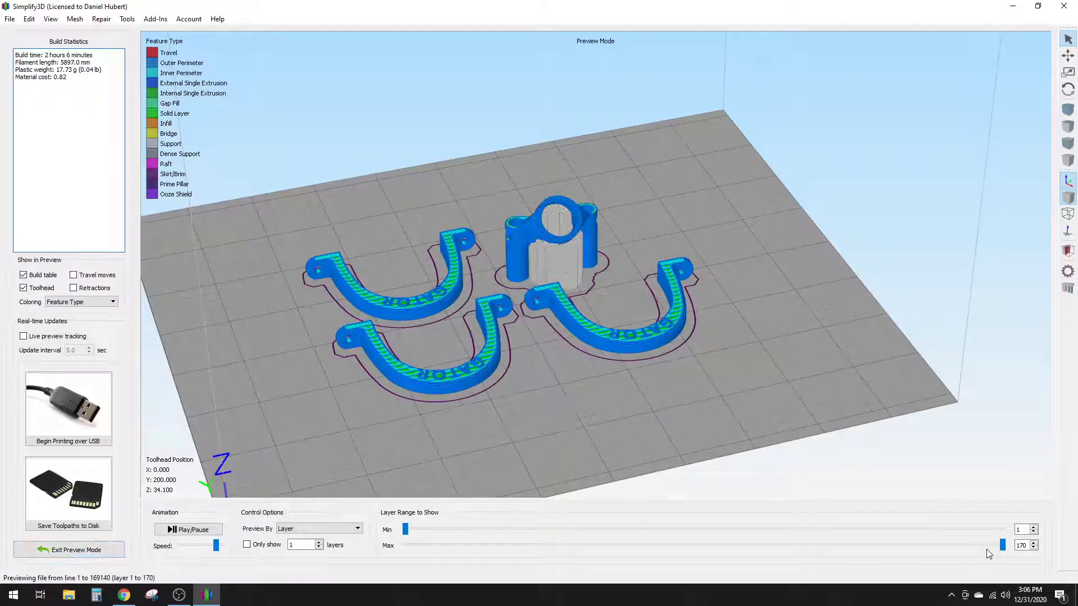
Scrub the 2 h 6 min preview's layers down and back up, then exit preview
left_click_drag(1002, 546, 896, 546)
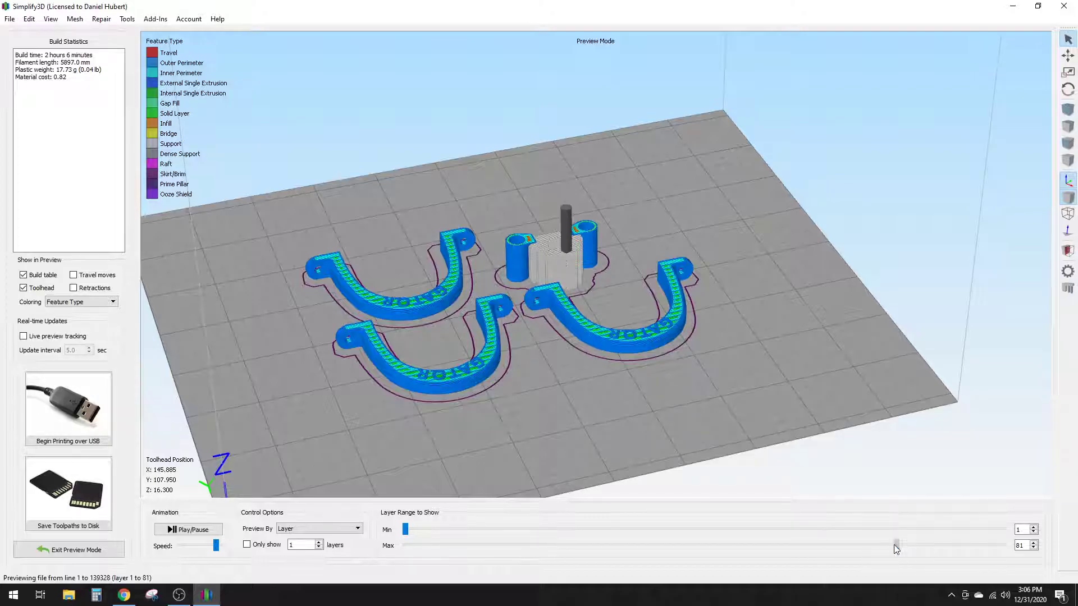
left_click_drag(897, 546, 604, 546)
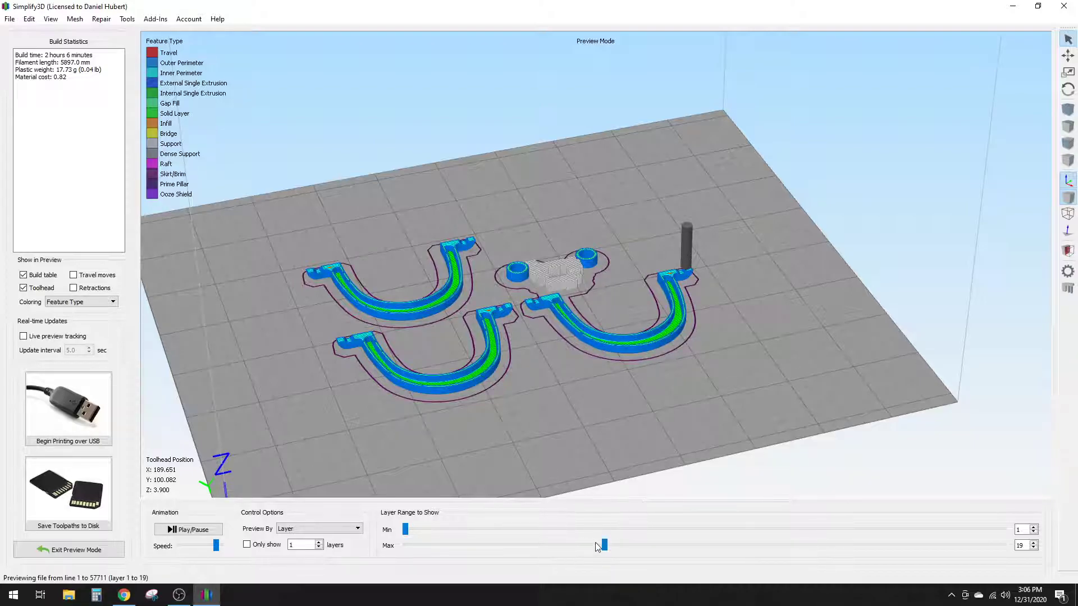
left_click_drag(604, 545, 1006, 545)
left_click(69, 549)
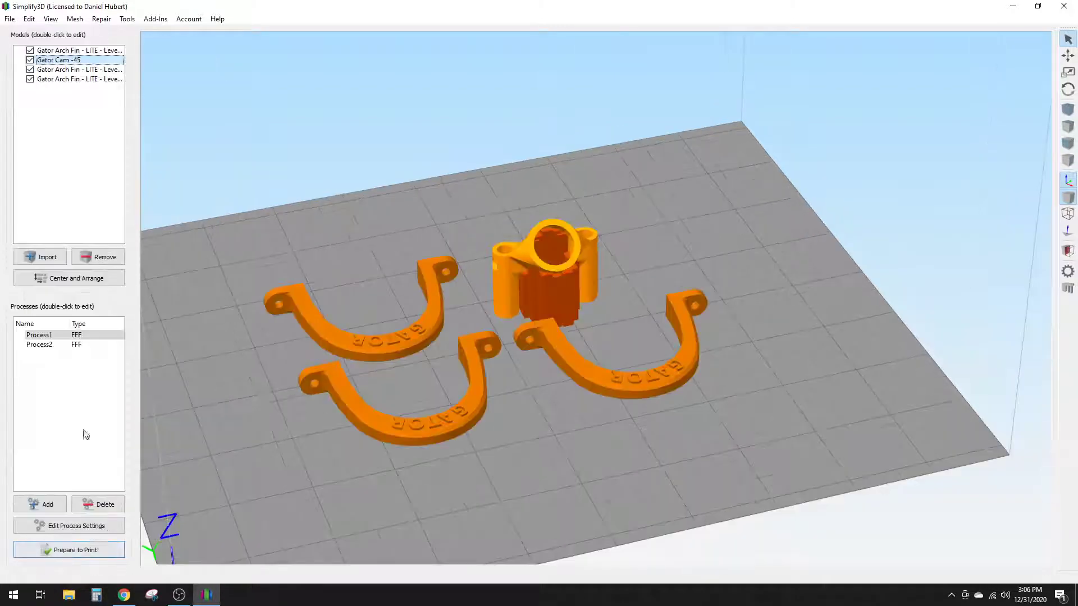
double_click(87, 335)
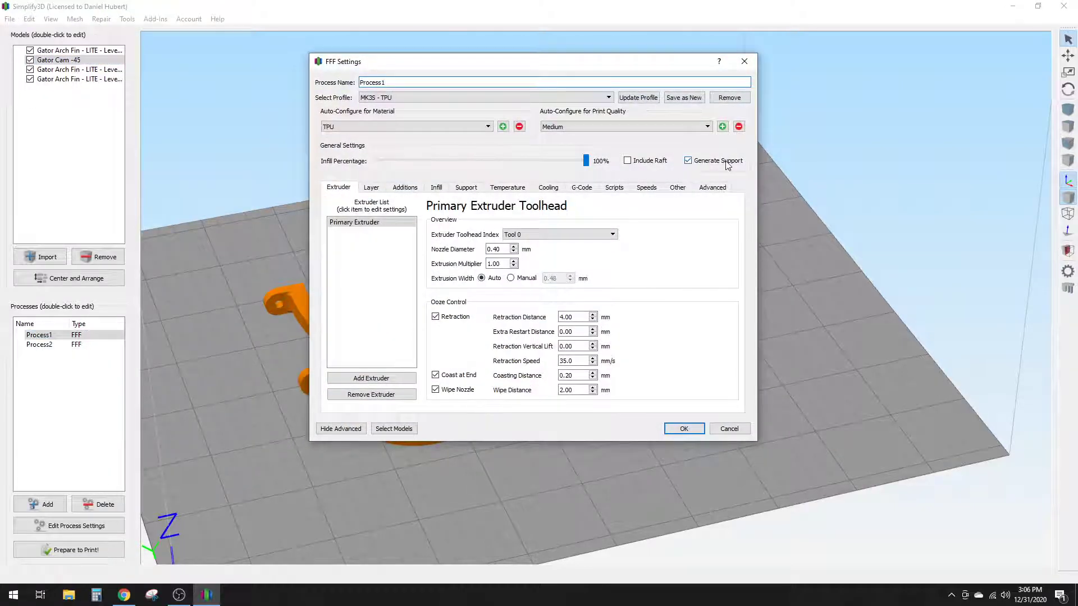
left_click(394, 429)
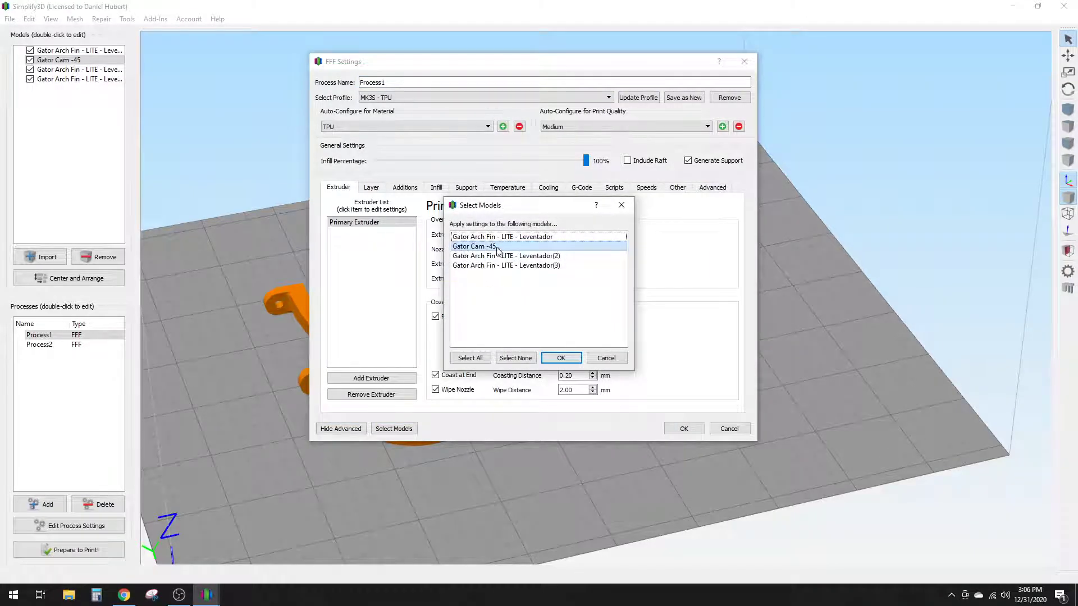
left_click(606, 358)
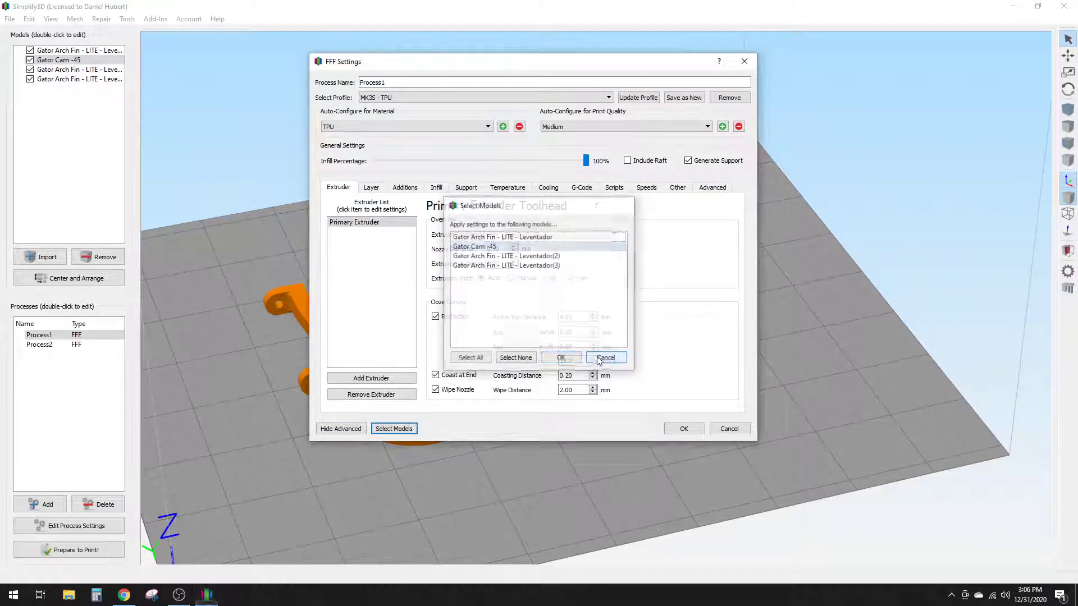
left_click(729, 428)
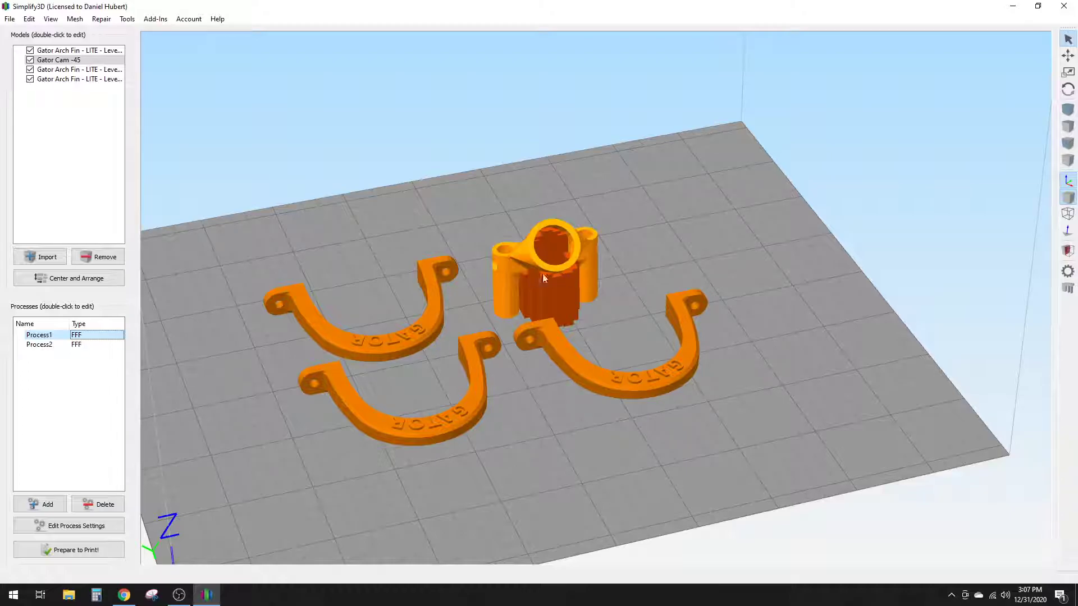
left_click(40, 345)
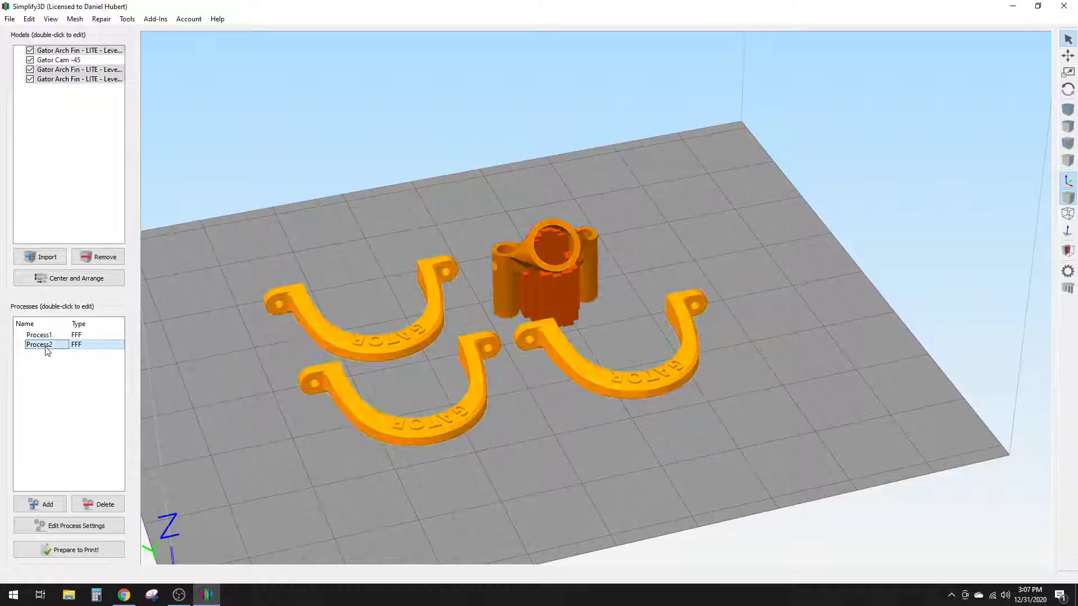
double_click(39, 345)
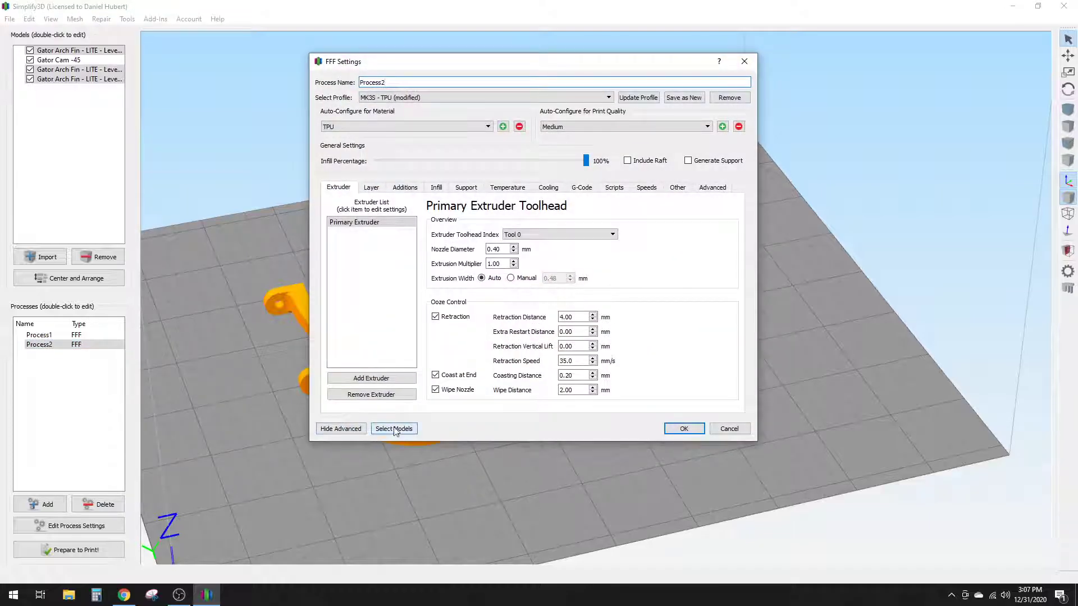
left_click(394, 428)
left_click(474, 247)
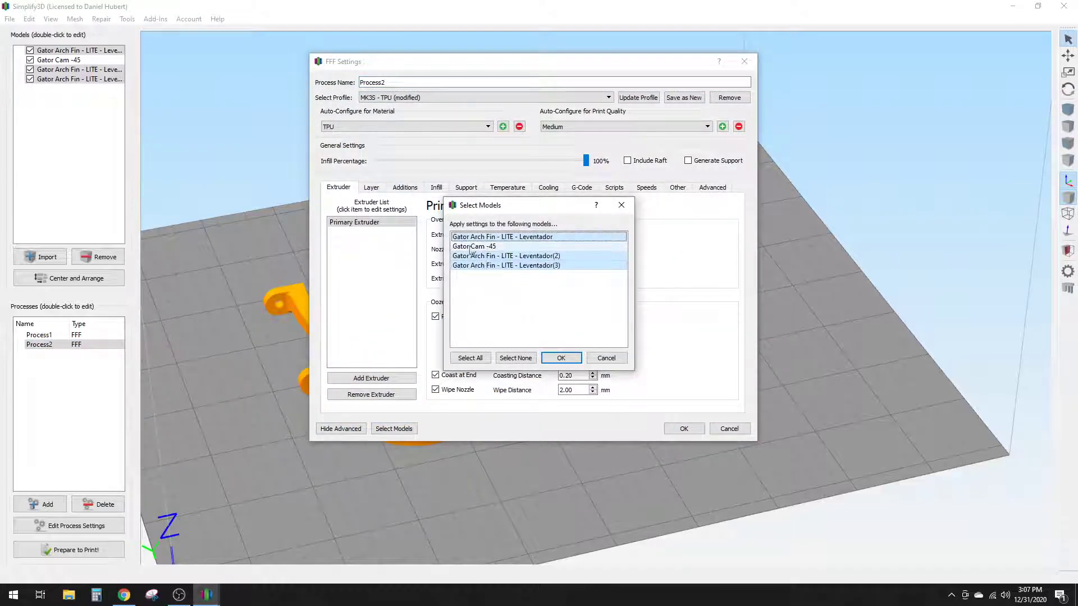
left_click(499, 247)
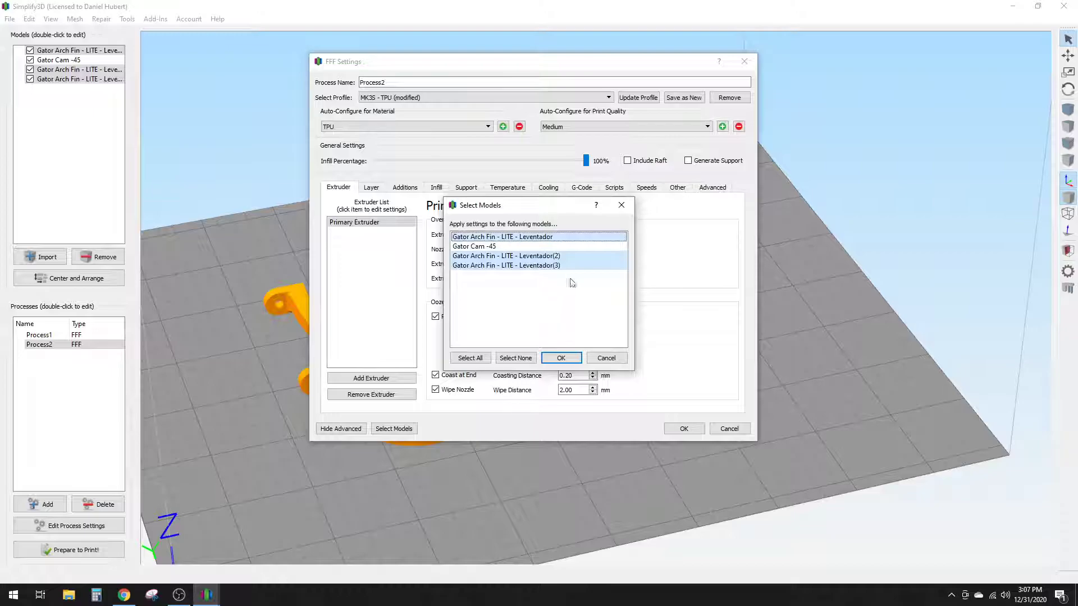
left_click(560, 358)
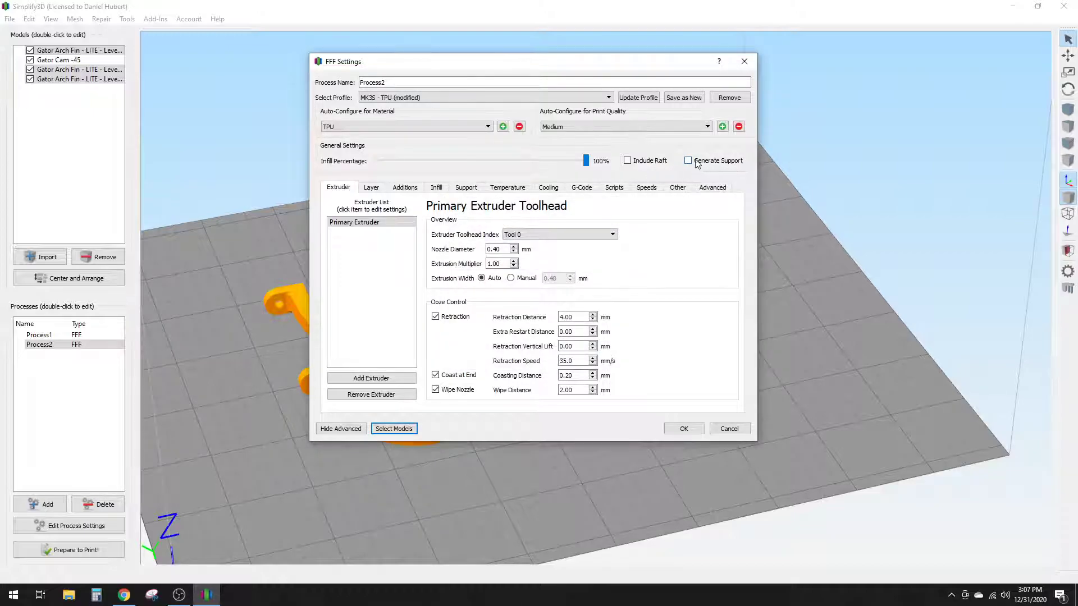
left_click(739, 432)
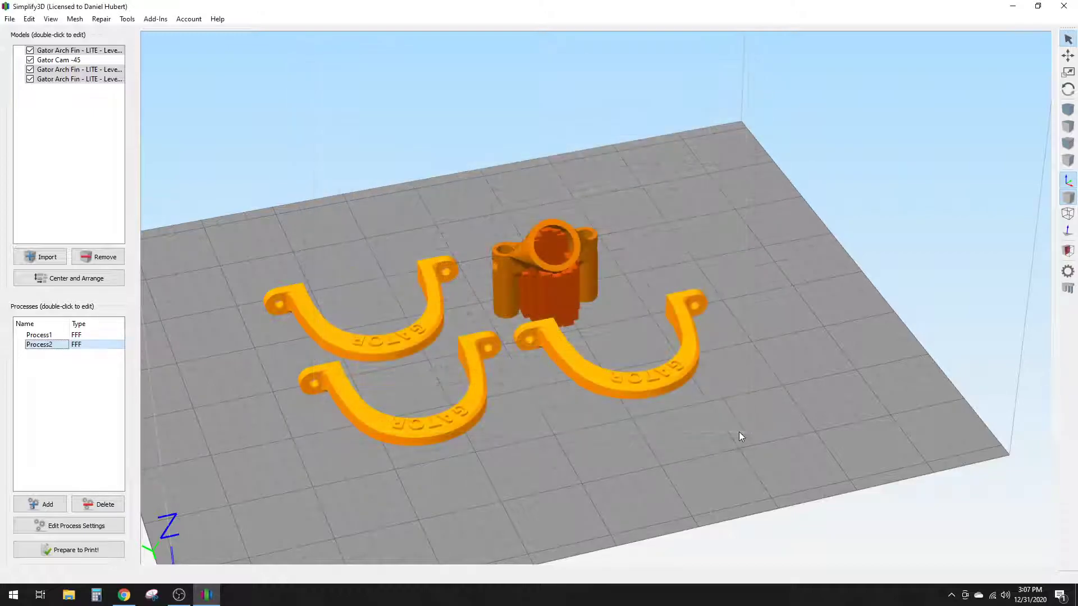
left_click(84, 552)
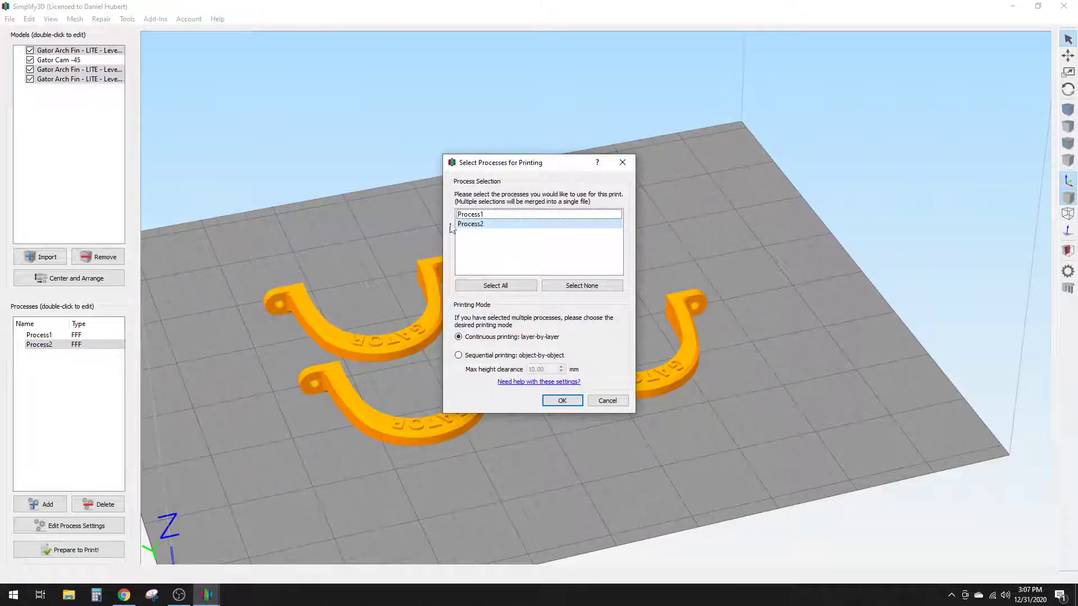
left_click(471, 216)
left_click(503, 225)
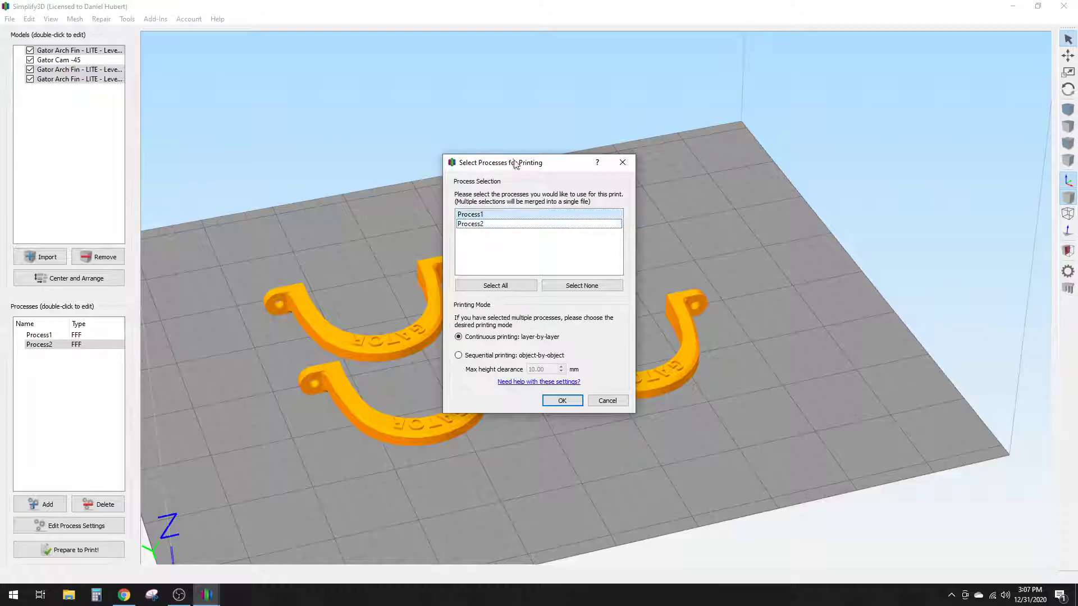
left_click_drag(515, 162, 222, 102)
left_click(202, 151, "ctrl")
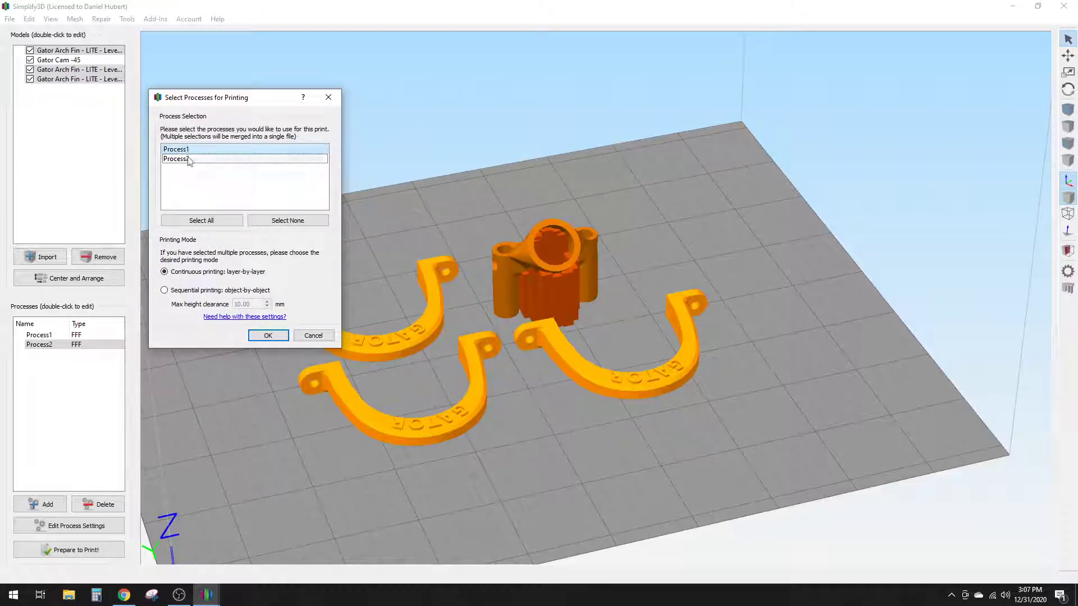
left_click(270, 338)
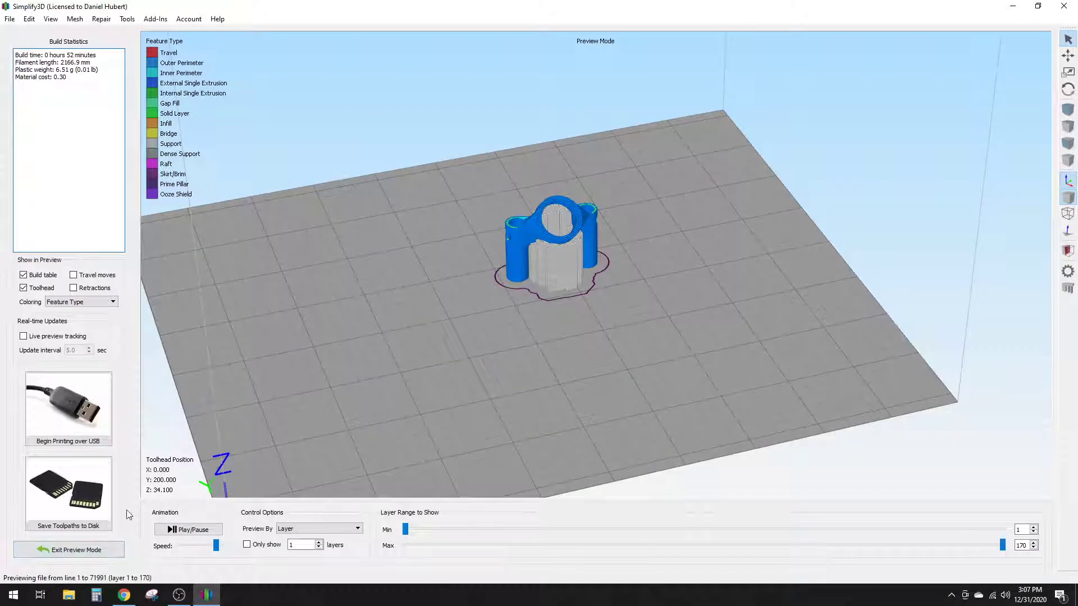
mouse_move(1001, 546)
left_mouse_down()
mouse_move(544, 549)
mouse_move(1001, 546)
left_mouse_up()
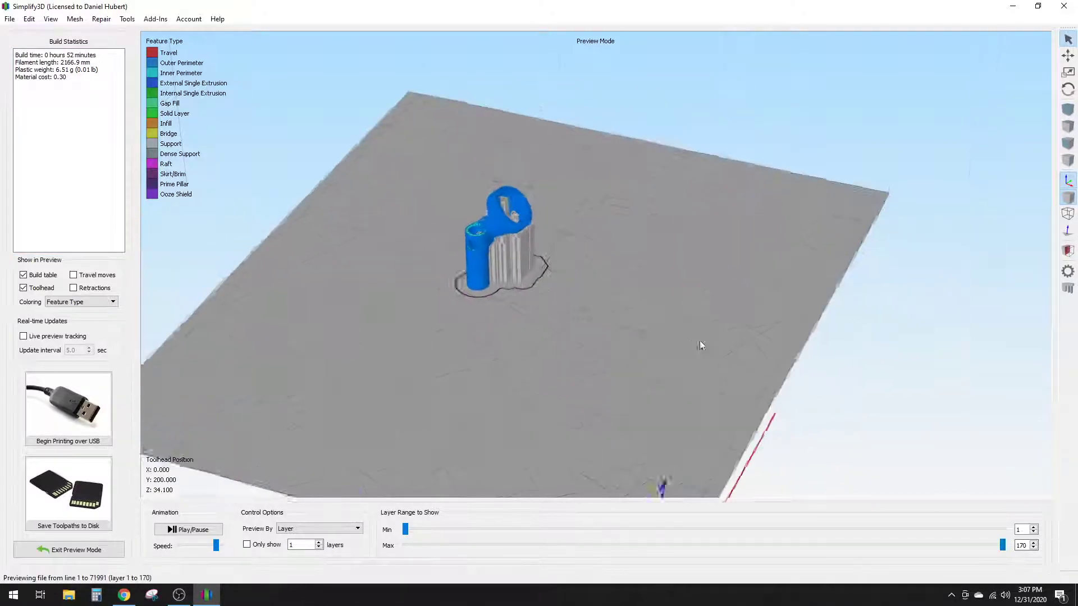
mouse_move(699, 340)
left_mouse_down()
mouse_move(874, 331)
mouse_move(518, 348)
left_mouse_up()
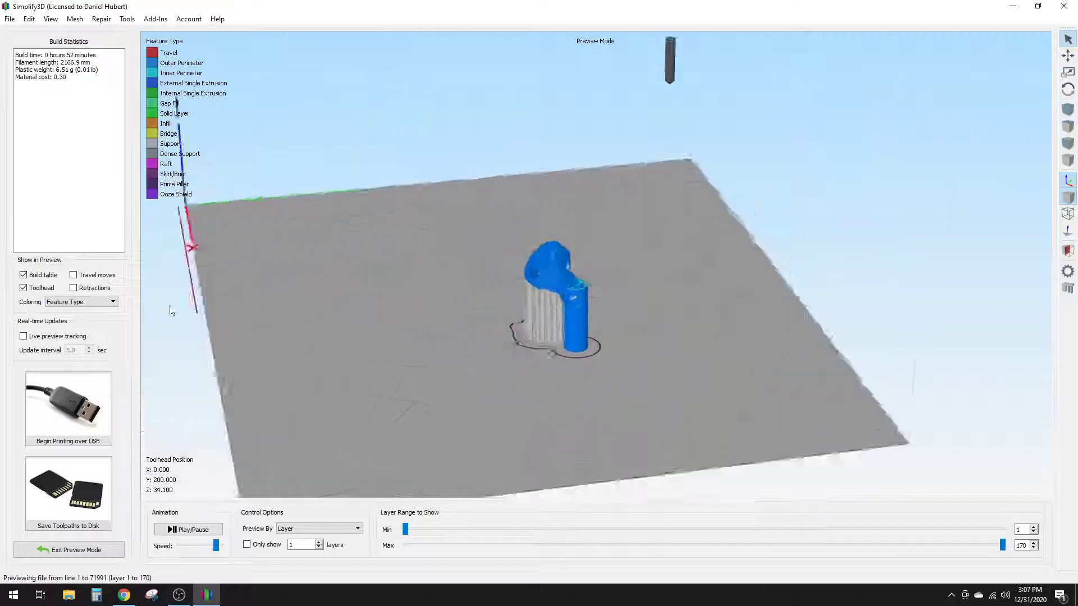
left_click(69, 549)
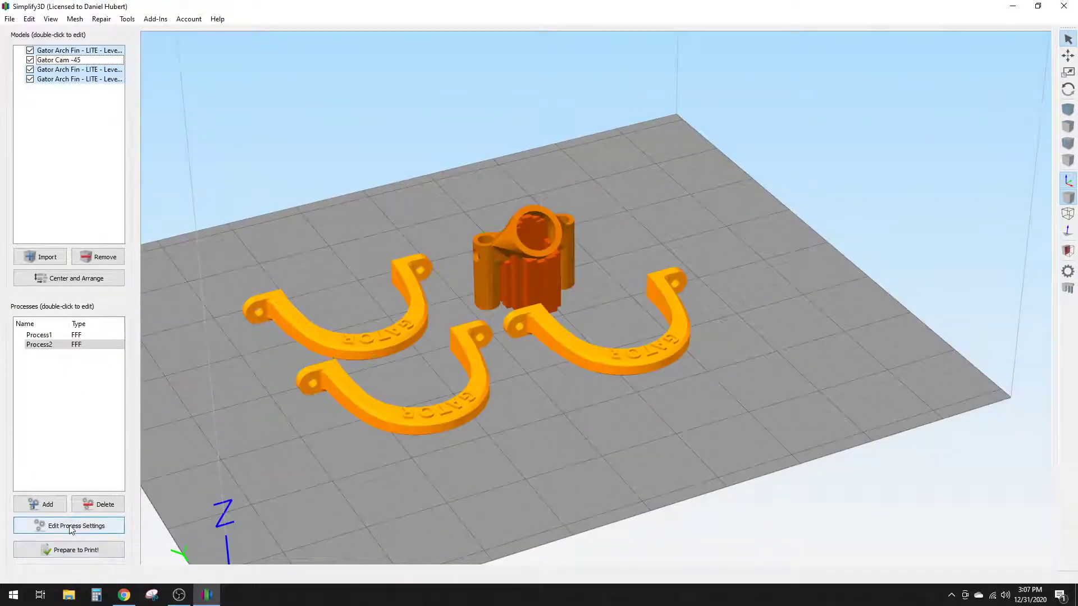
left_click(69, 550)
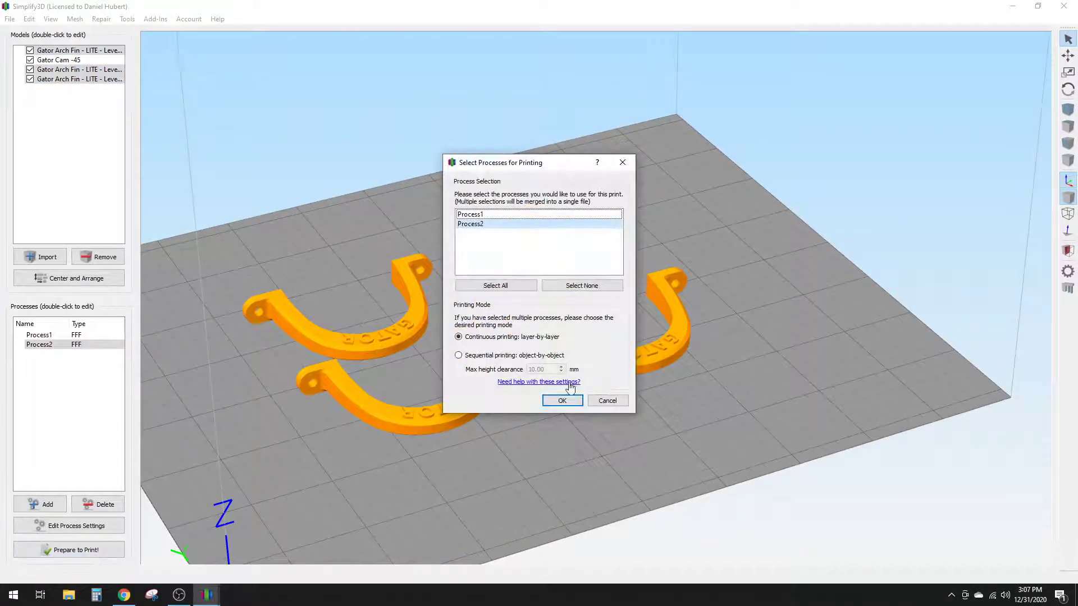
left_click(495, 285)
left_click_drag(502, 162, 119, 81)
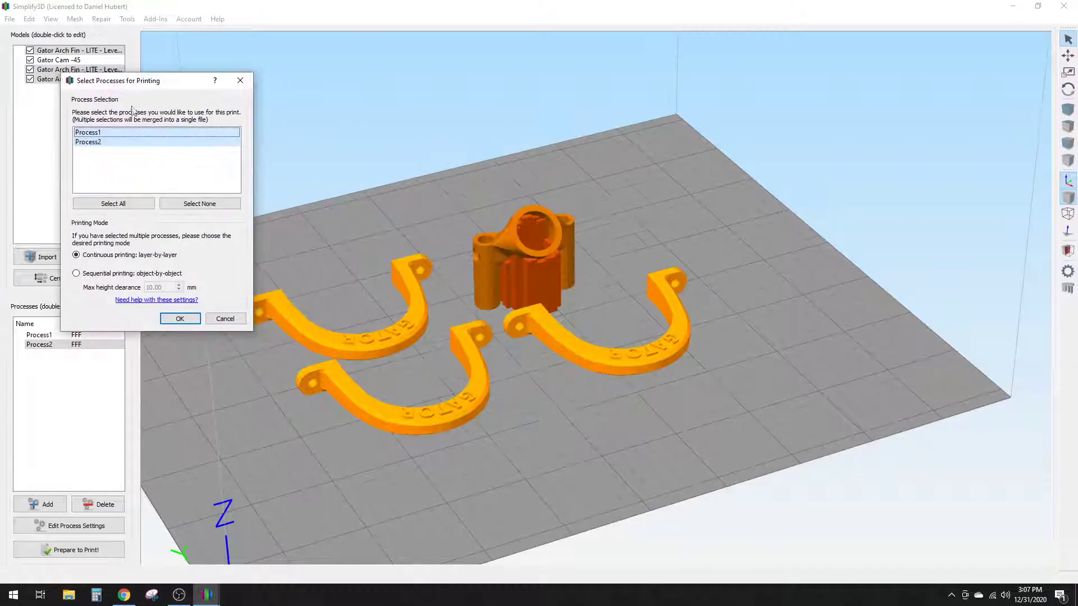
left_click(180, 319)
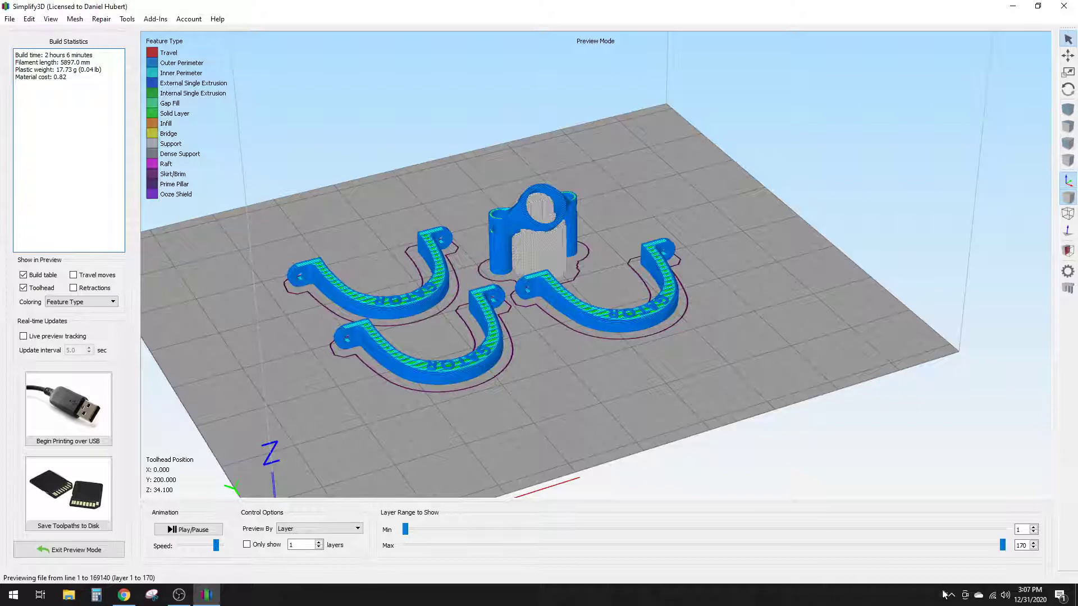
mouse_move(1002, 545)
left_mouse_down()
mouse_move(566, 544)
mouse_move(576, 545)
left_mouse_up()
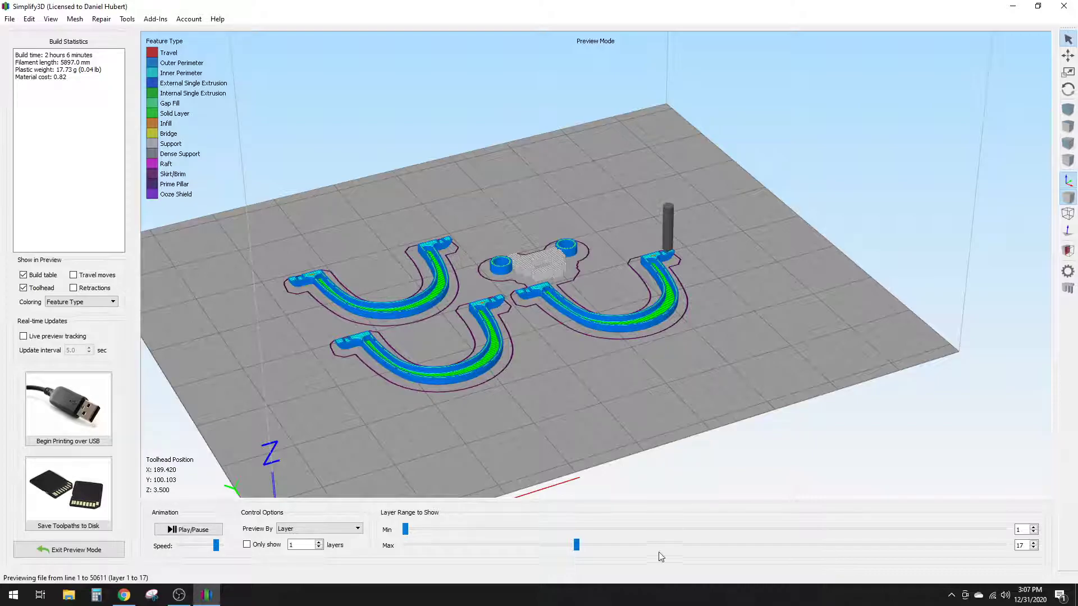
left_click_drag(576, 544, 1003, 544)
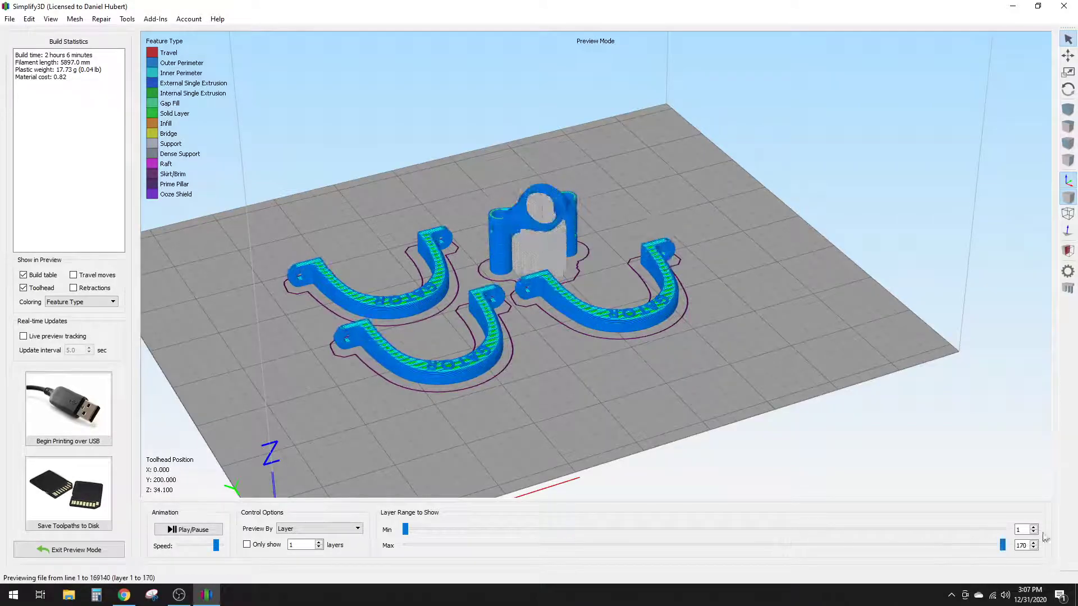
left_click(70, 550)
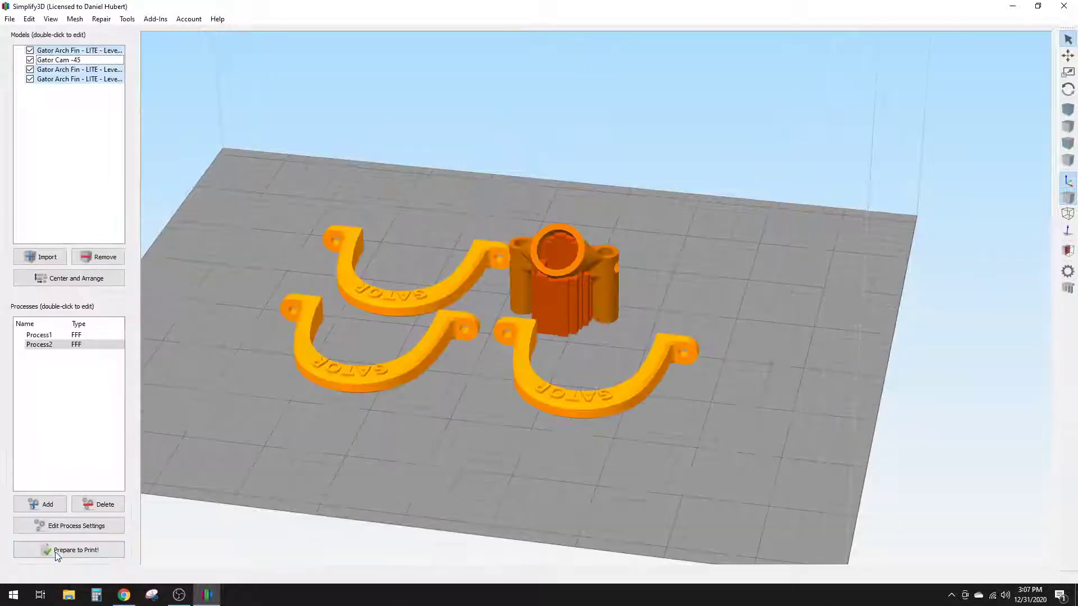
left_click(94, 334)
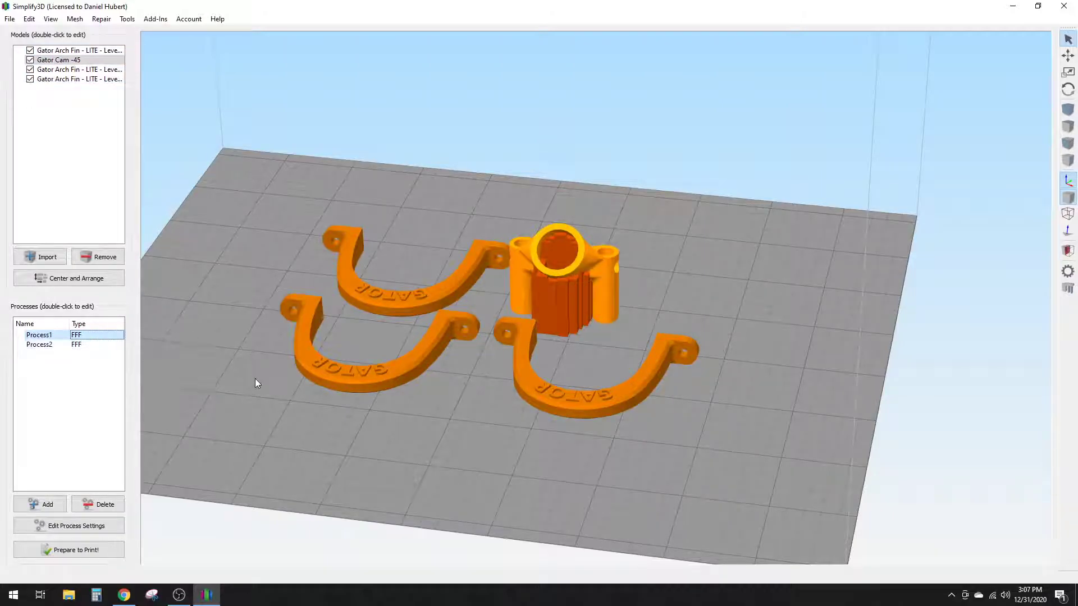
mouse_move(255, 378)
left_mouse_down()
mouse_move(687, 389)
mouse_move(632, 381)
left_mouse_up()
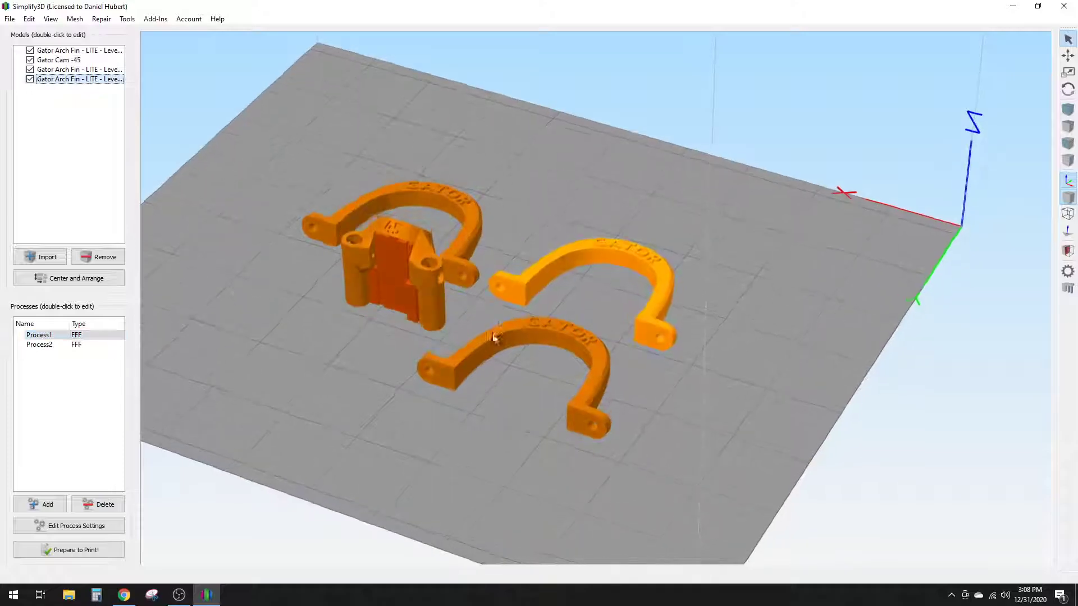
right_click_drag(187, 341, 229, 468)
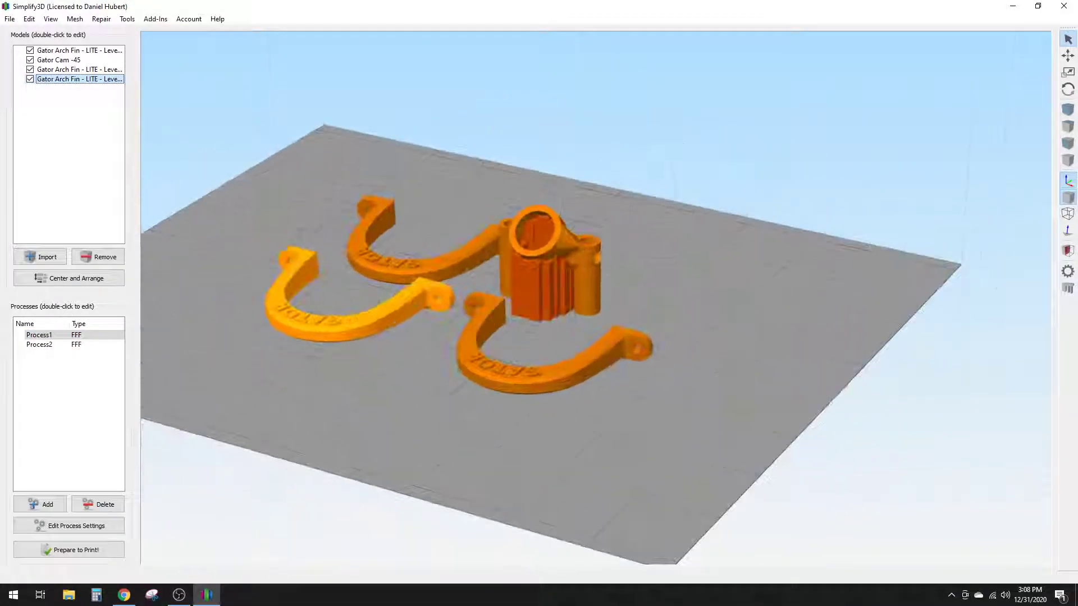